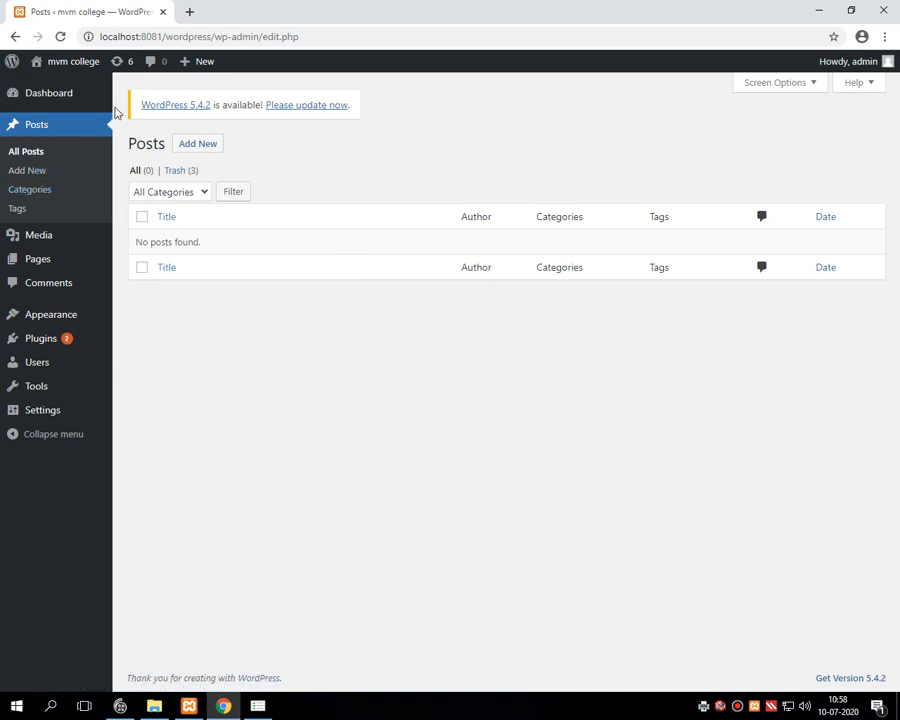
# Step: Open the site's admin Dashboard home screen and look it over
pyautogui.click(61, 97)
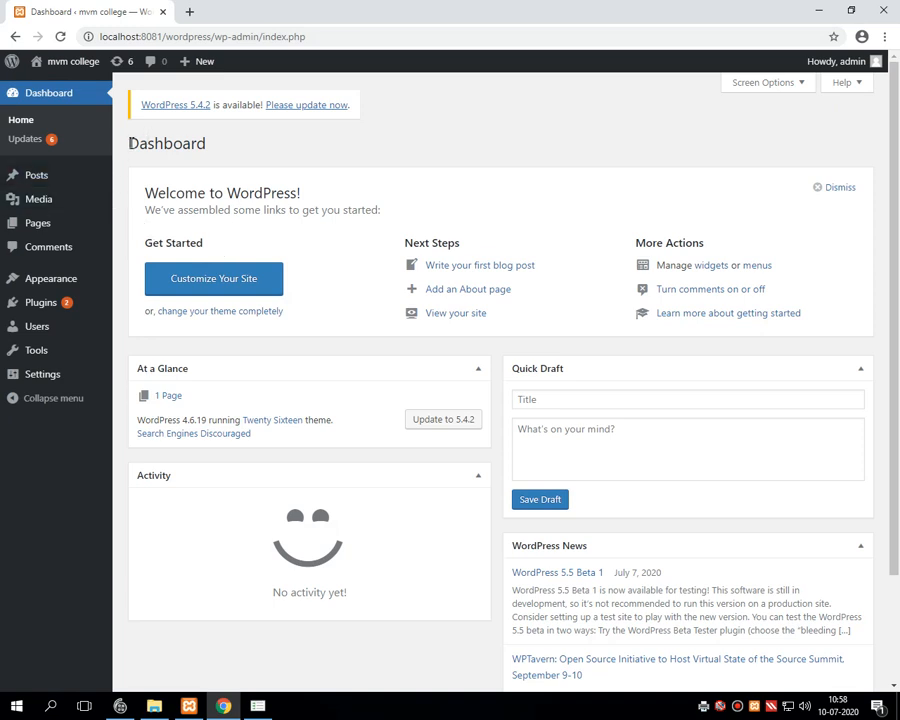
pyautogui.moveTo(130, 143); pyautogui.dragTo(218, 148)
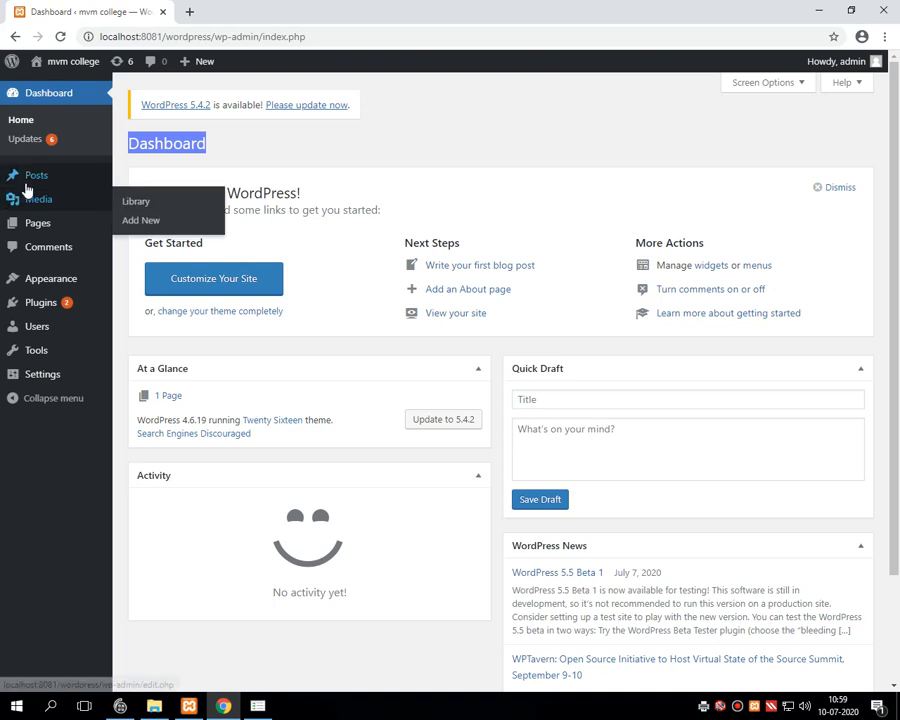
pyautogui.moveTo(33, 185)
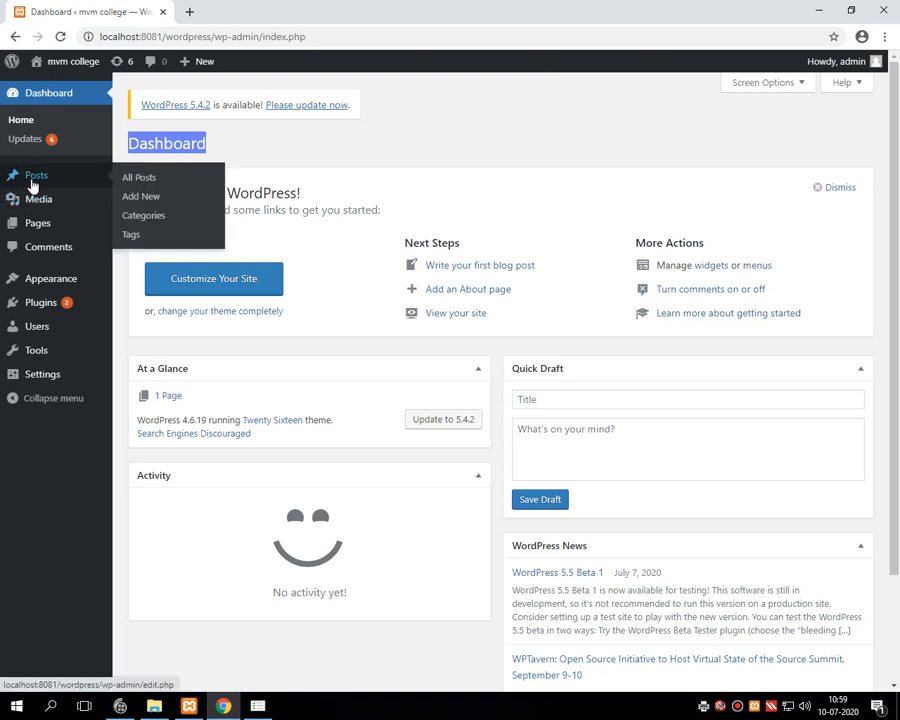
pyautogui.click(431, 150)
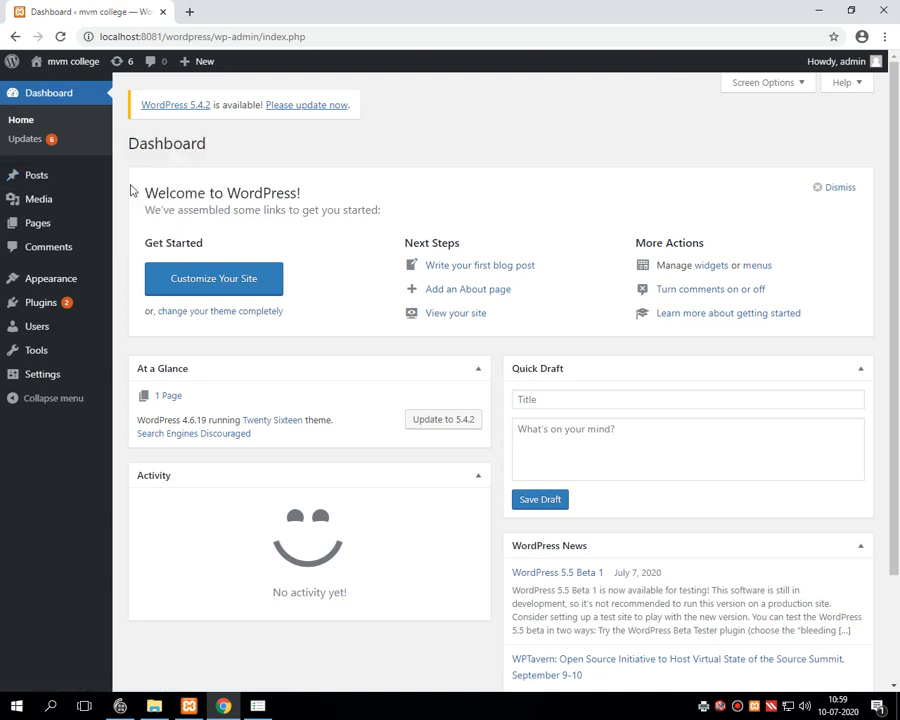
# Step: Open the posts list and start a new post titled "test"
pyautogui.click(45, 180)
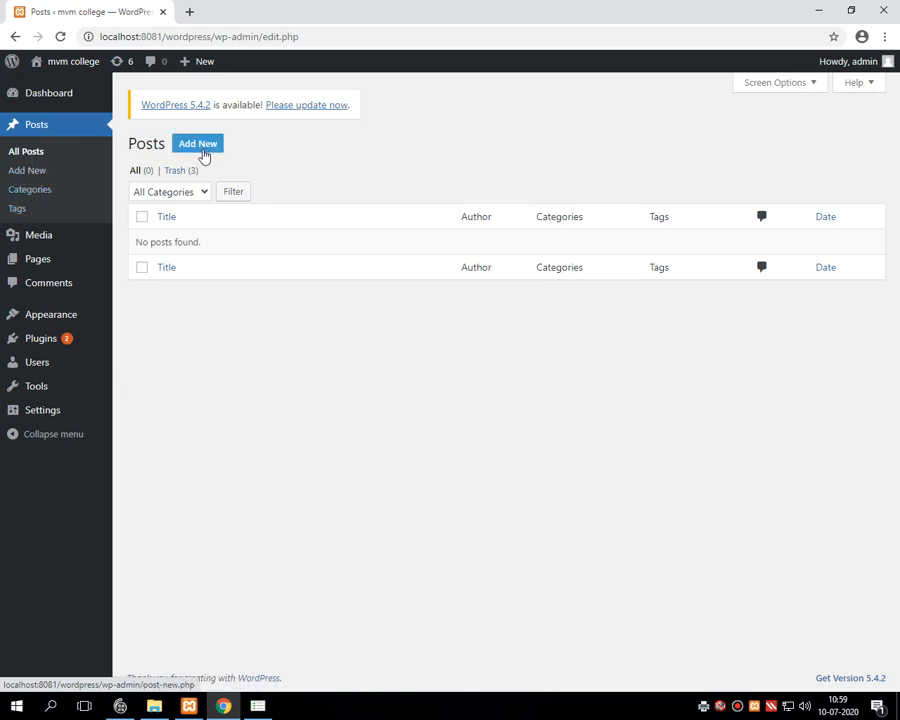
pyautogui.click(34, 126)
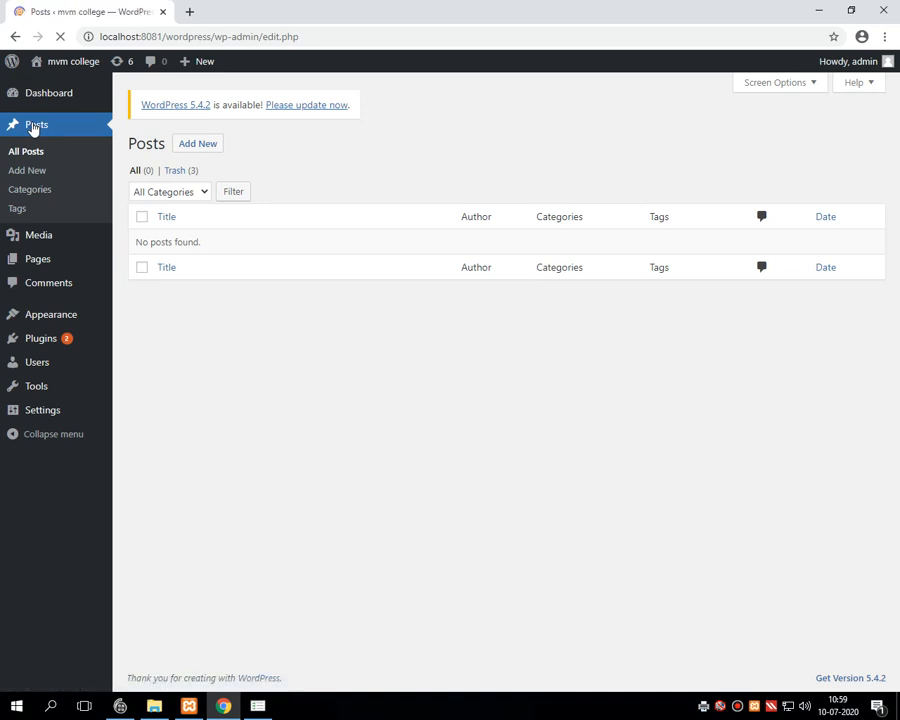
pyautogui.click(197, 146)
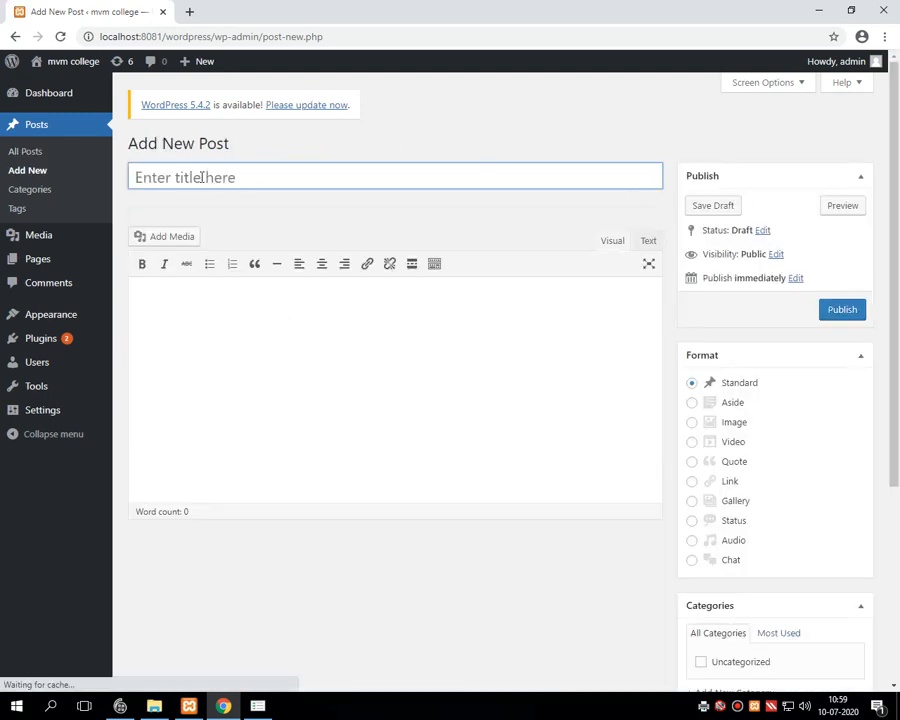
pyautogui.write('test')
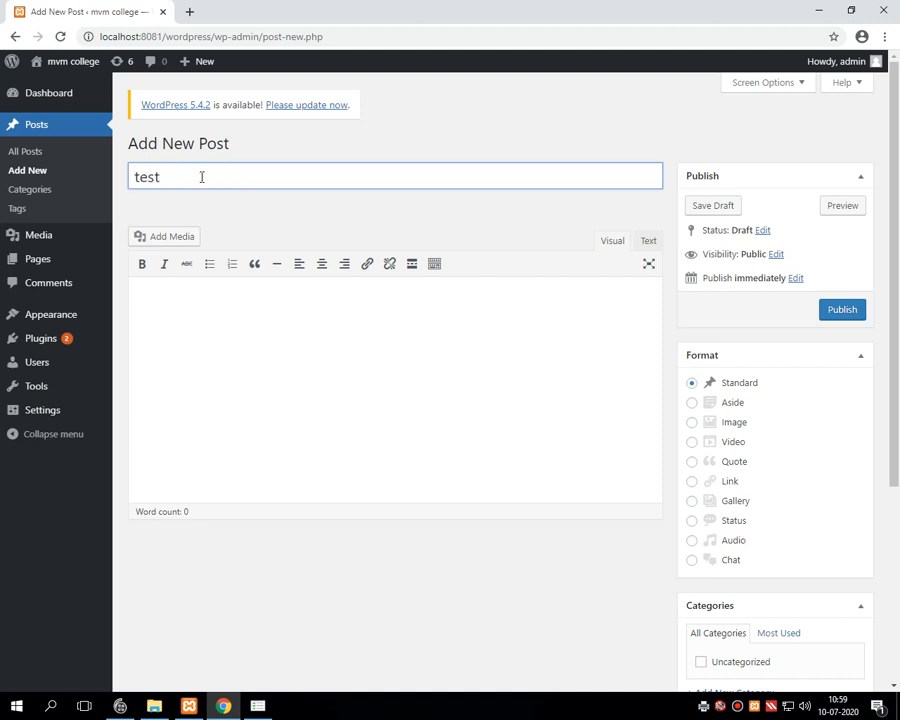
# Step: Write "this is test for wordpress in bca sem 2" as the body of the post
pyautogui.click(174, 300)
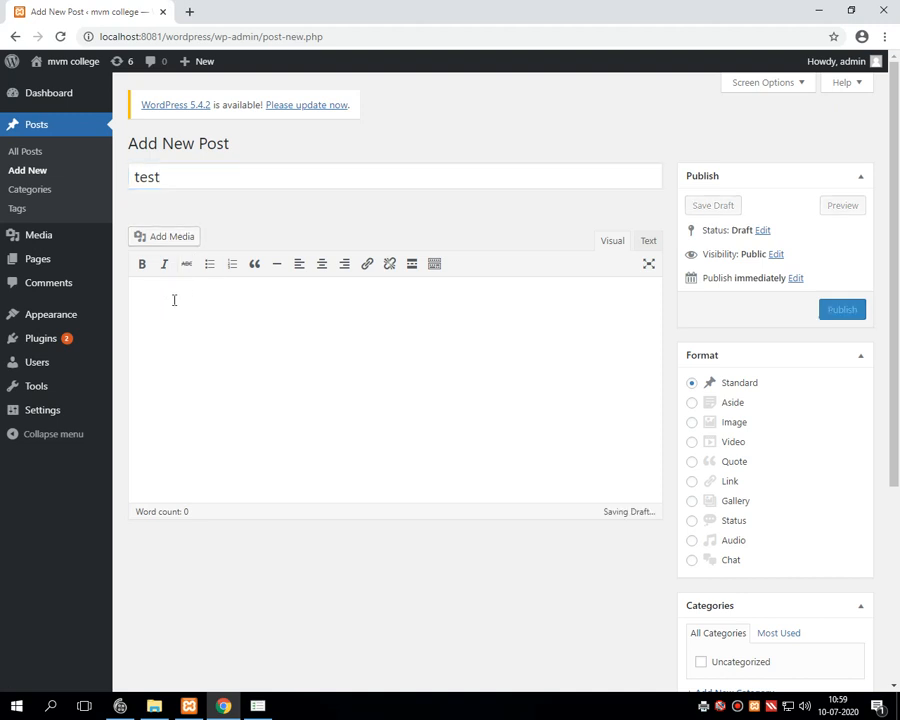
pyautogui.write('this')
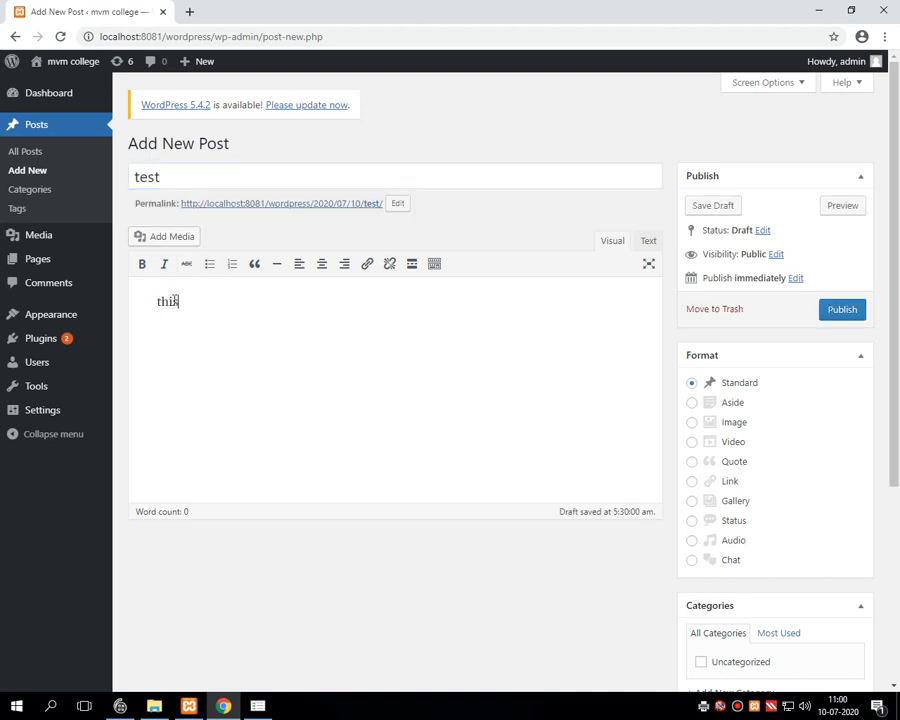
pyautogui.write(' is test for wordp')
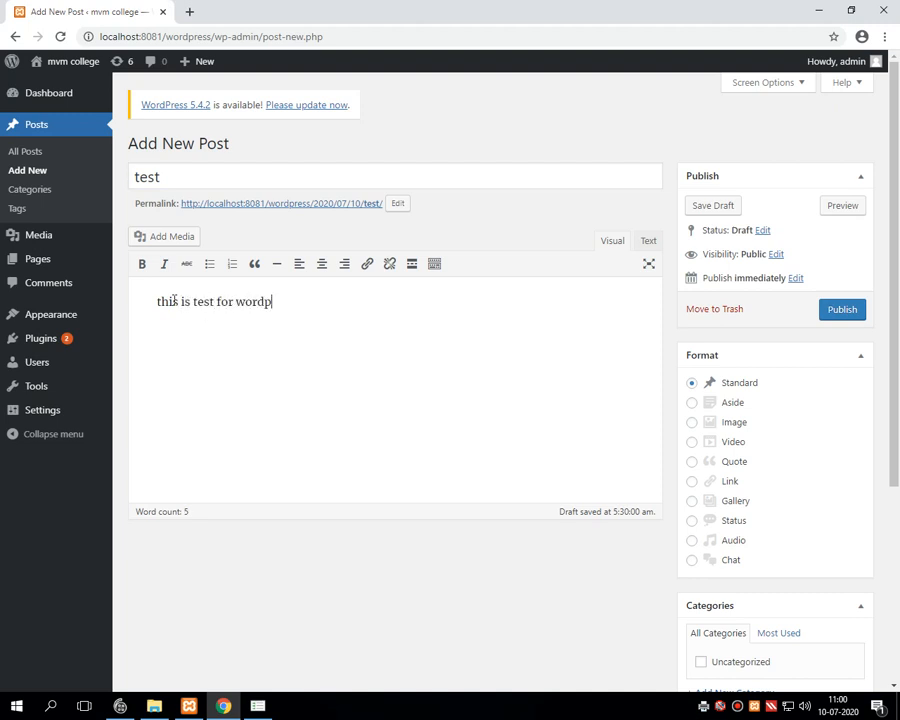
pyautogui.write('ress in cab')
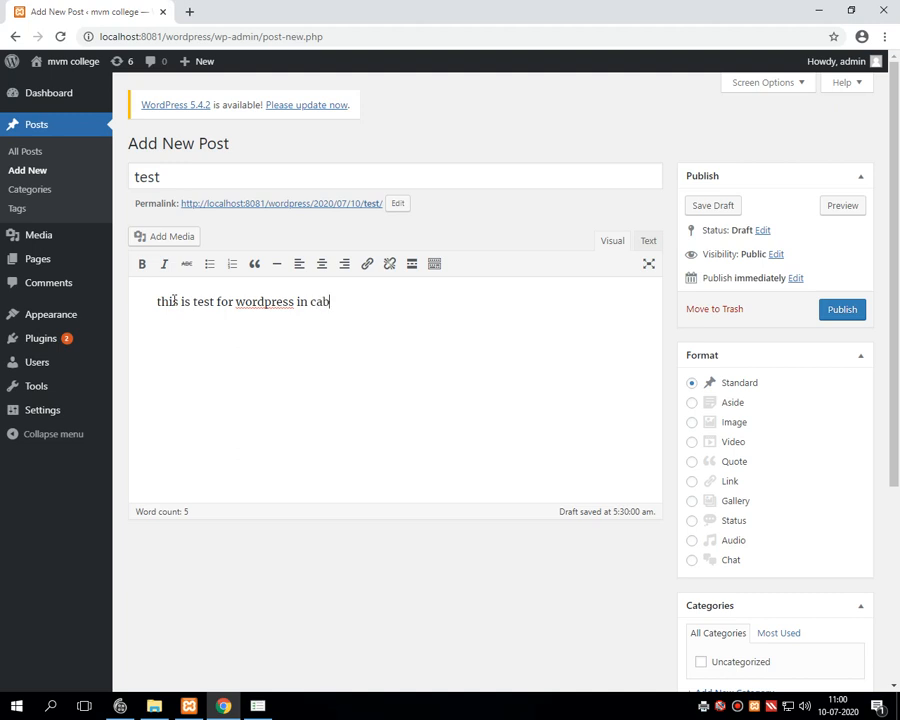
pyautogui.press('BackSpace')
pyautogui.press('BackSpace')
pyautogui.write('bca se, m 2')
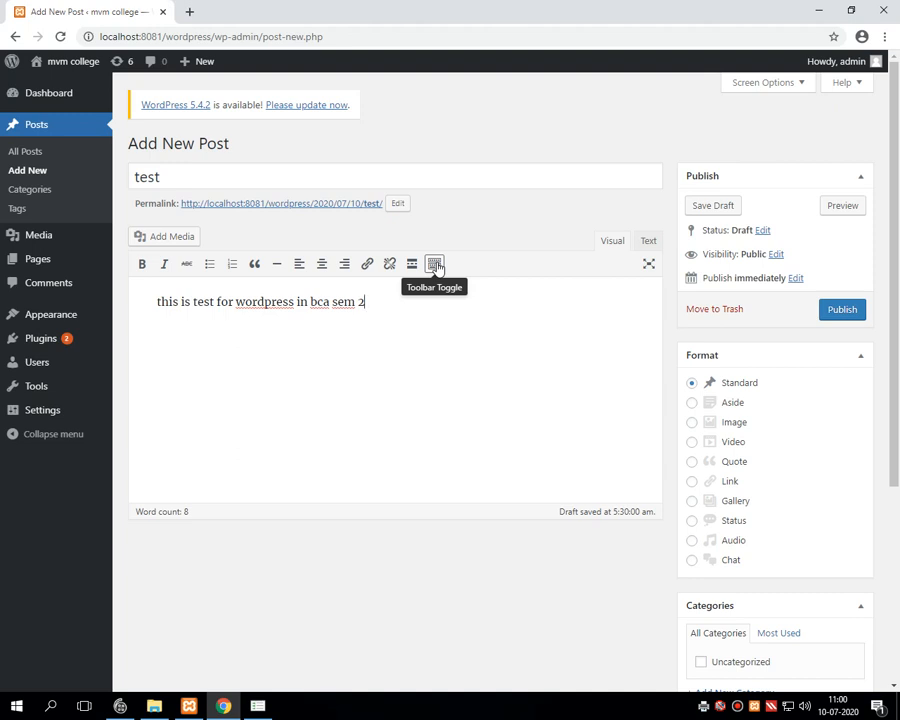
# Step: Make the whole body sentence bold and publish the post
pyautogui.moveTo(368, 302); pyautogui.dragTo(132, 306)
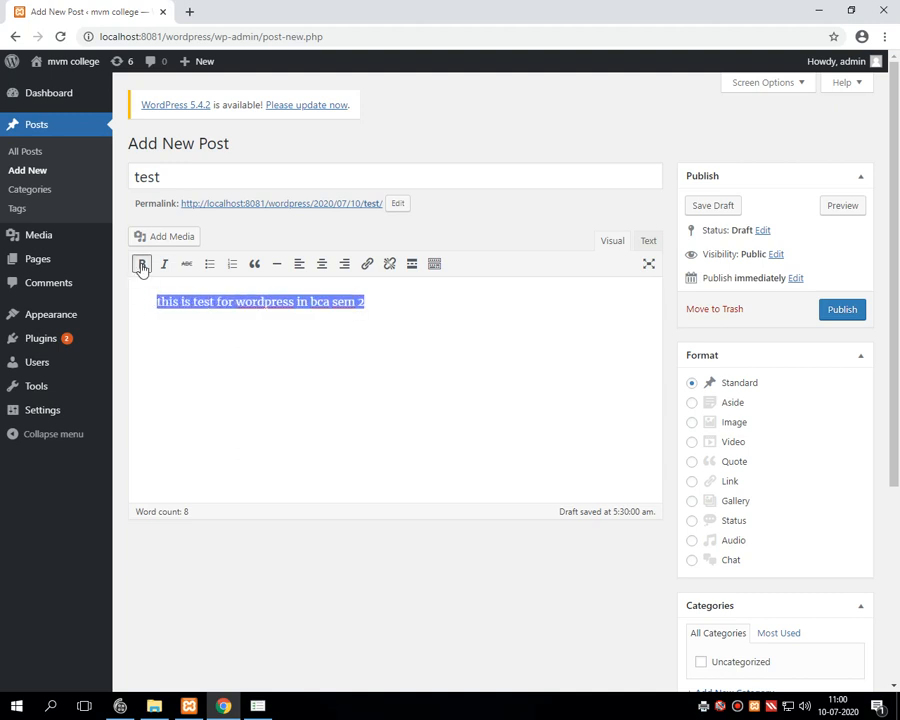
pyautogui.click(141, 266)
pyautogui.click(243, 345)
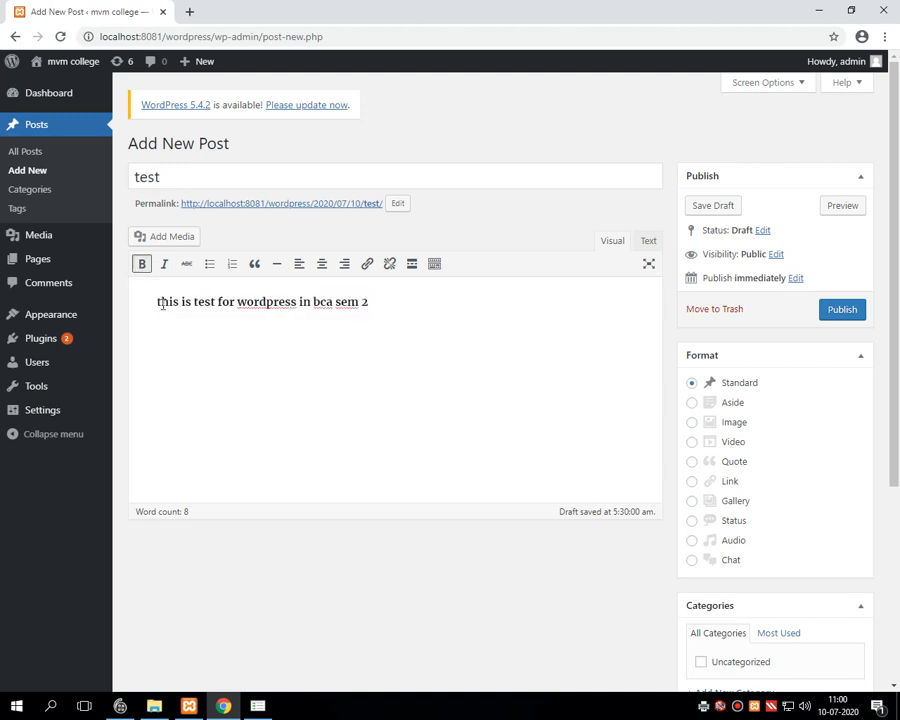
pyautogui.moveTo(157, 301); pyautogui.dragTo(192, 301)
pyautogui.moveTo(250, 299); pyautogui.dragTo(372, 300)
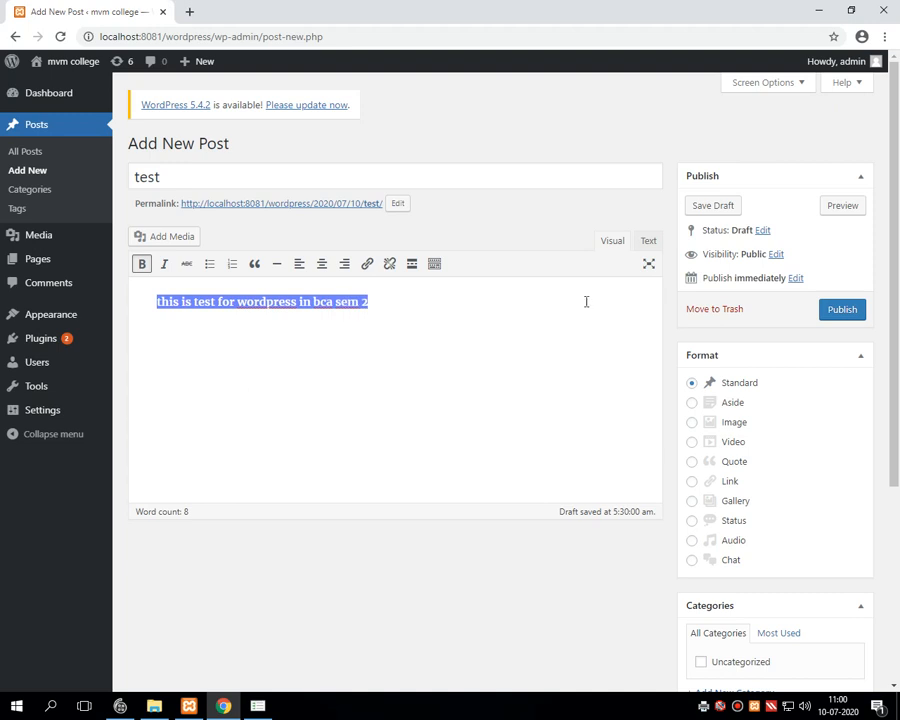
pyautogui.click(847, 315)
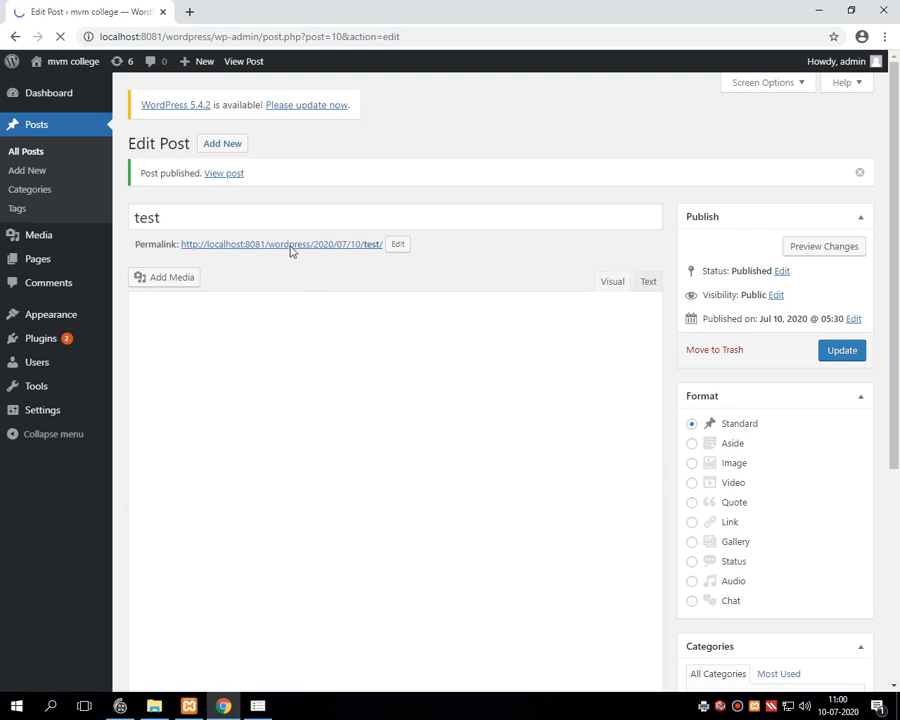
# Step: Open the post's permalink in a new browser tab and examine the published title, text and comment area
pyautogui.rightClick(291, 245)
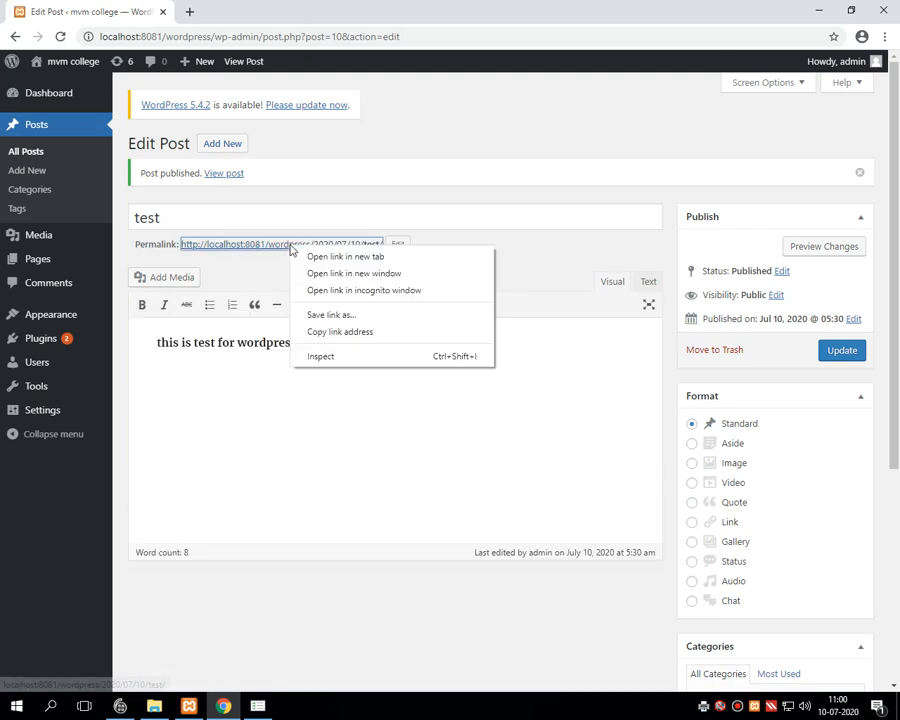
pyautogui.click(316, 258)
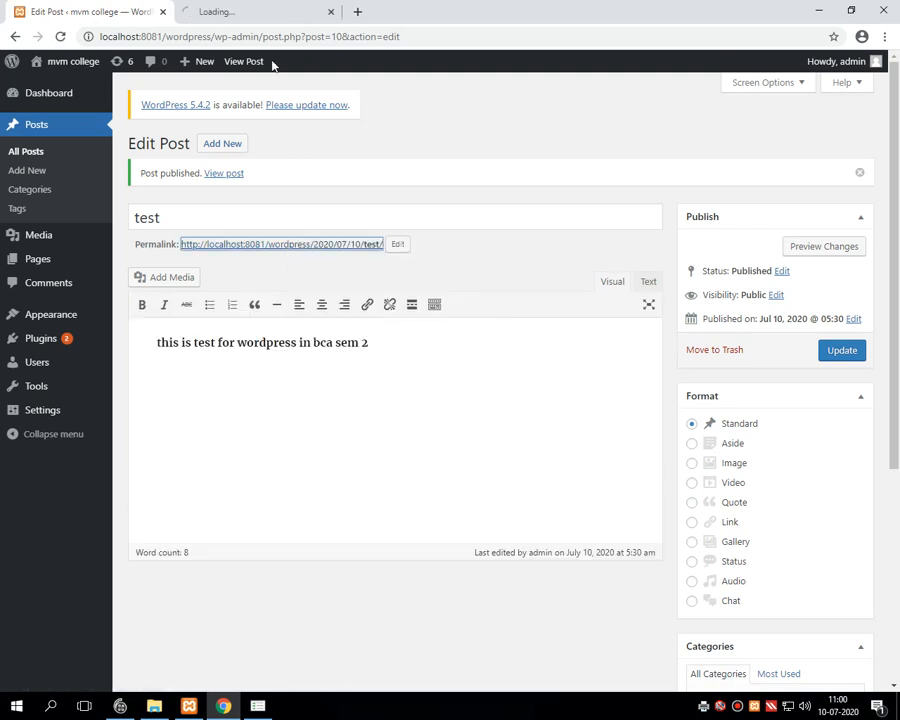
pyautogui.click(237, 15)
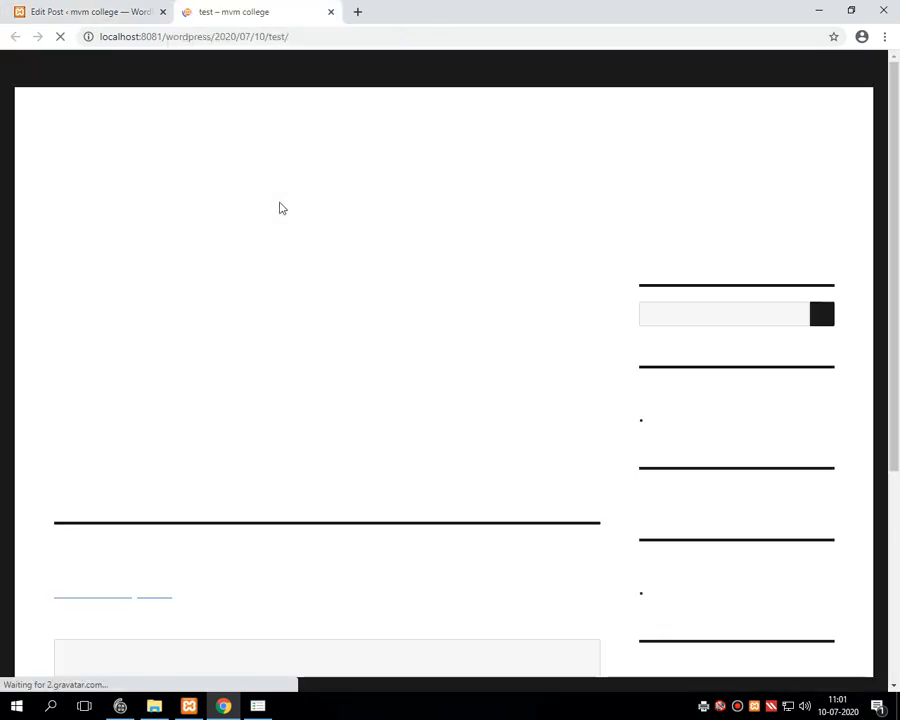
pyautogui.moveTo(54, 313); pyautogui.dragTo(412, 359)
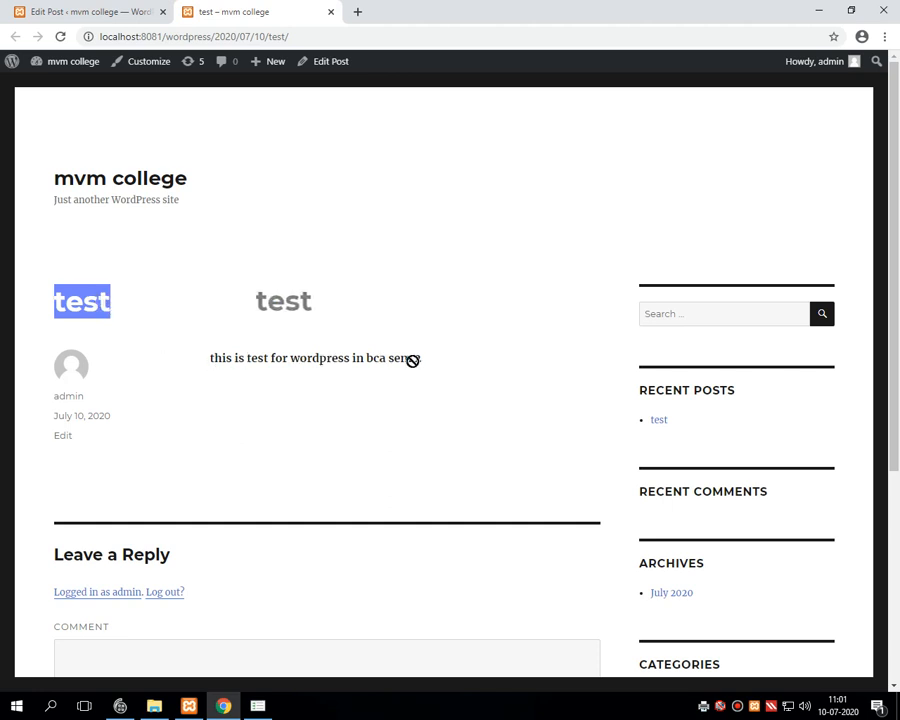
pyautogui.click(211, 357)
pyautogui.moveTo(211, 357); pyautogui.dragTo(422, 357)
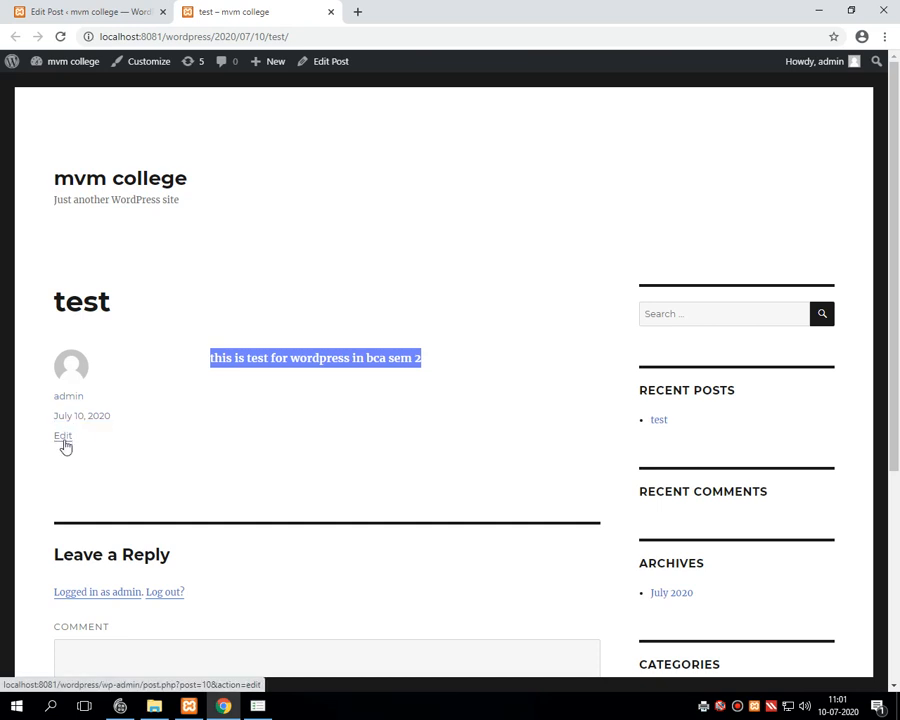
pyautogui.scroll(-3, 568, 320)
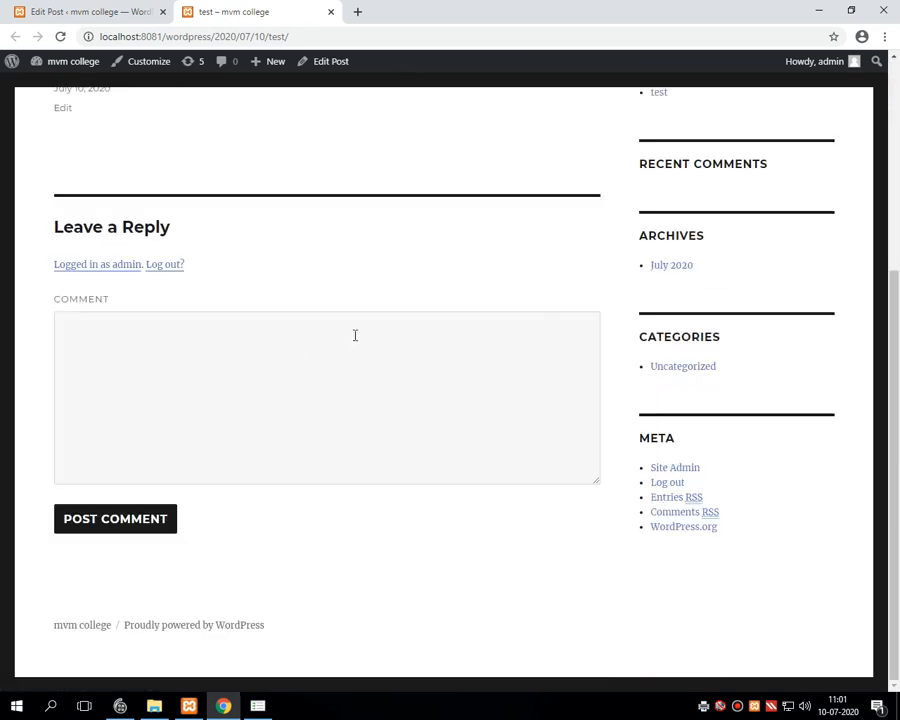
pyautogui.scroll(3, 640, 418)
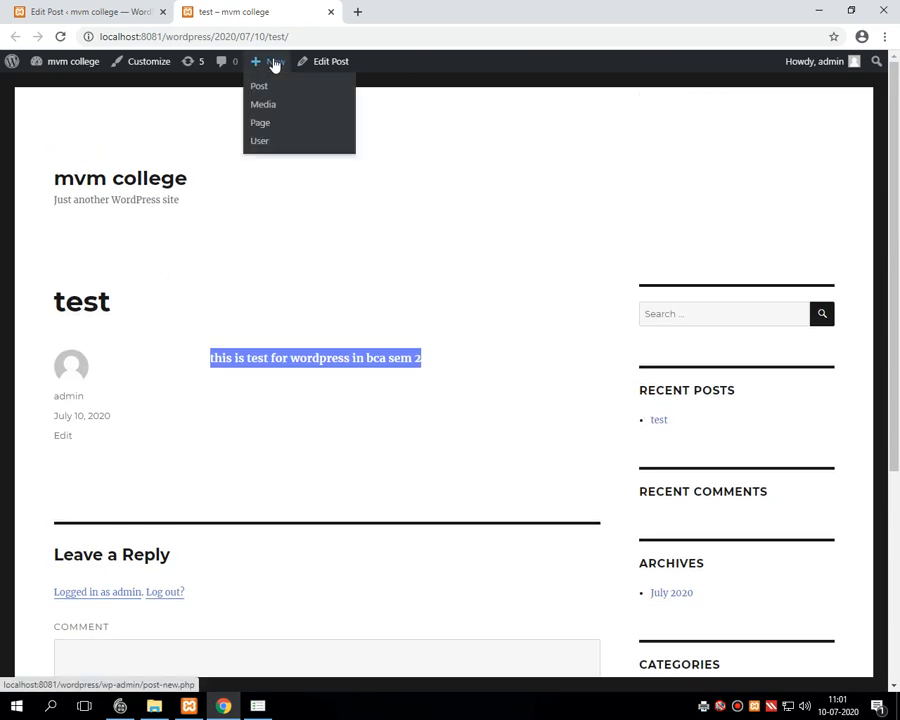
# Step: Return to the admin tab and open the "test" post for editing from the list of all posts
pyautogui.click(126, 13)
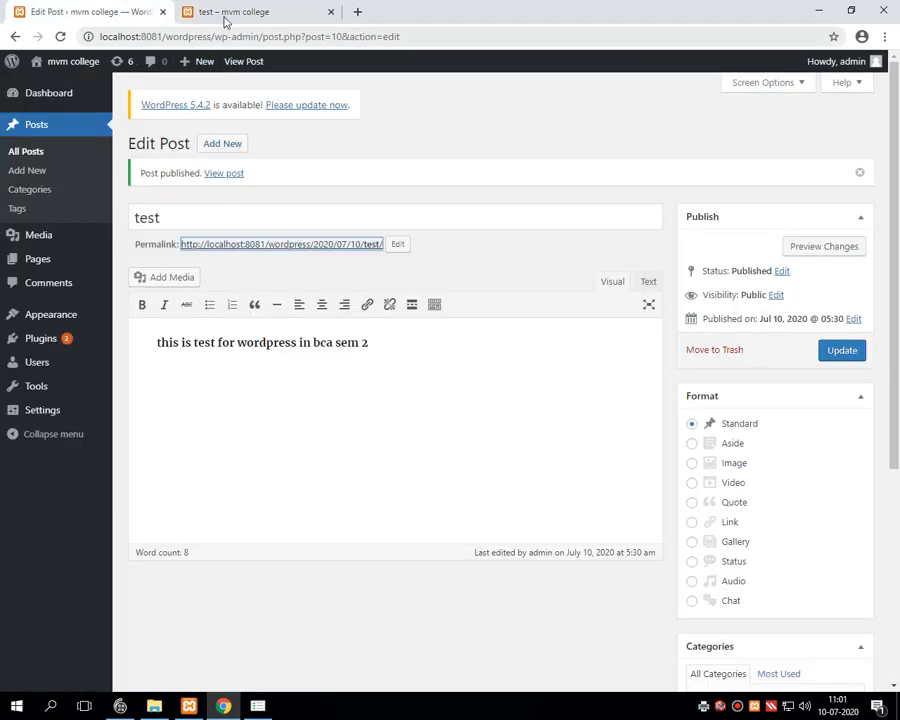
pyautogui.click(42, 130)
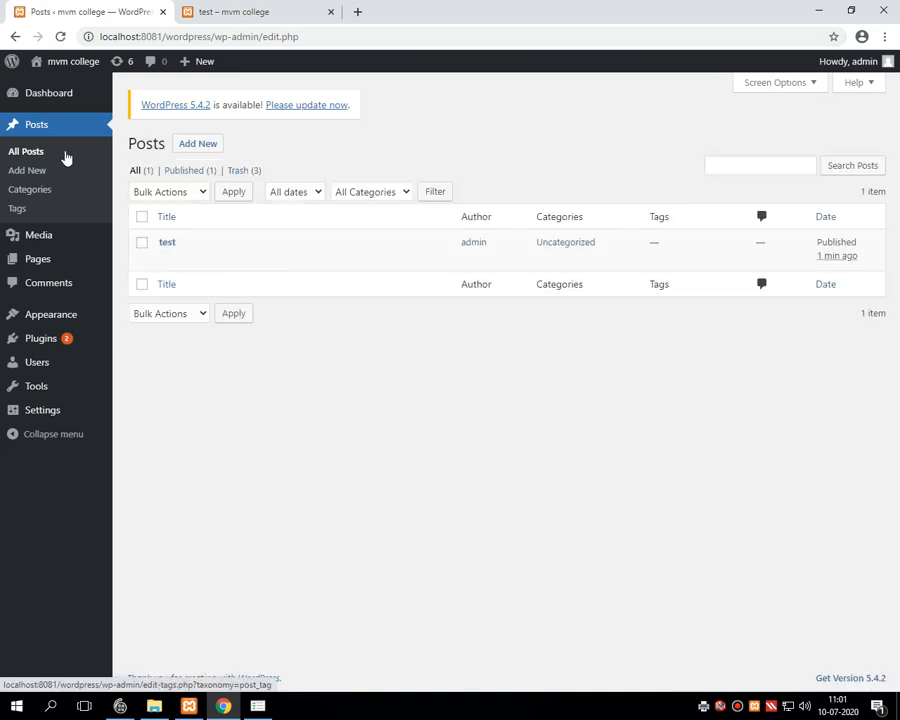
pyautogui.moveTo(42, 106)
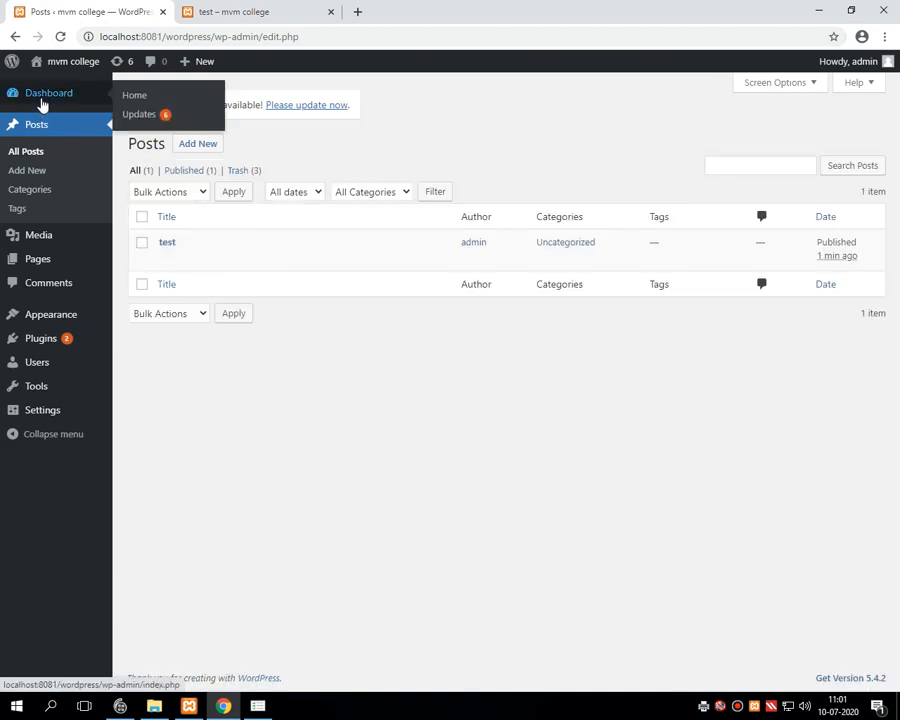
pyautogui.moveTo(168, 246)
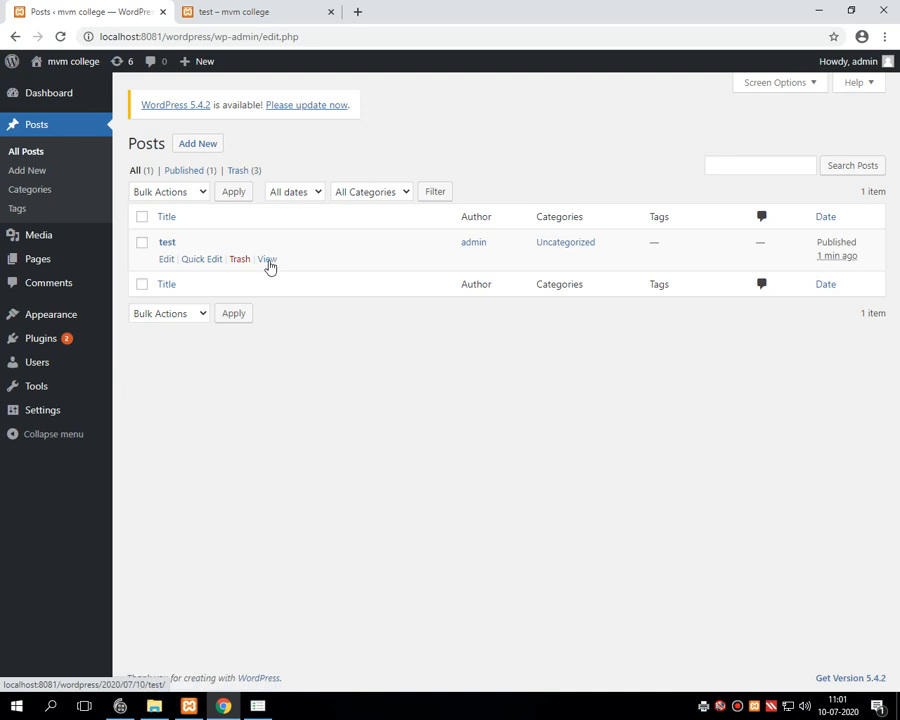
pyautogui.click(167, 262)
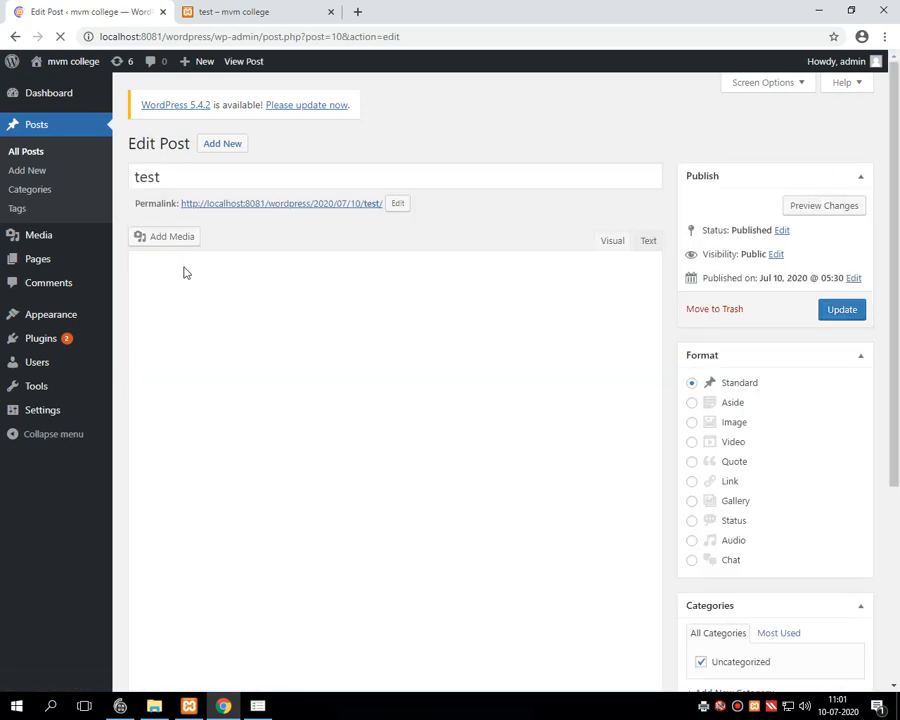
# Step: End the body sentence with a period, add a new paragraph "hello student", and update the post
pyautogui.click(378, 302)
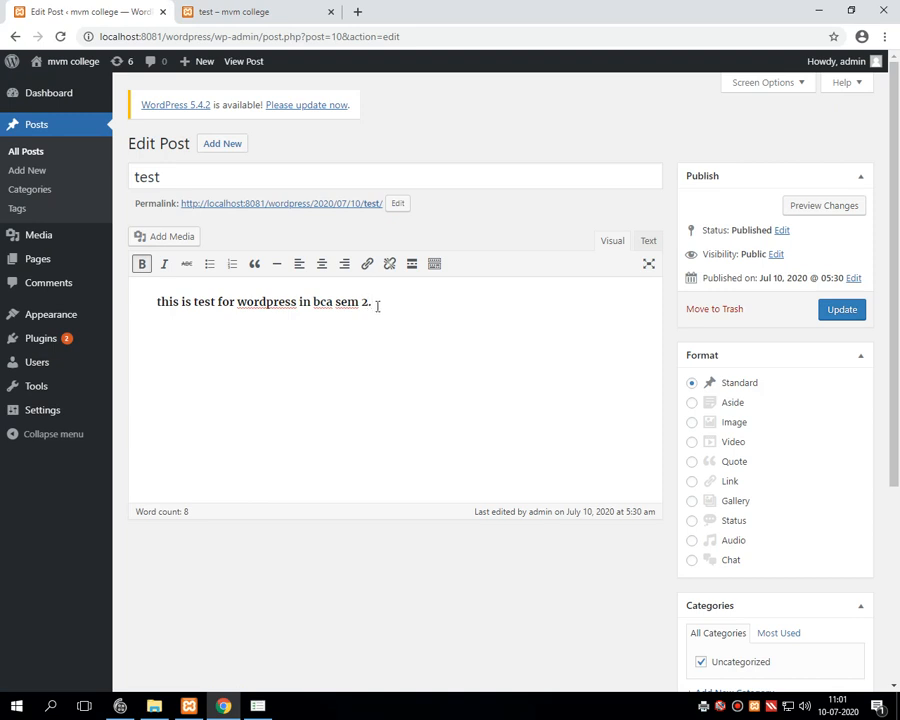
pyautogui.write('.')
pyautogui.press('Return')
pyautogui.write('hello student')
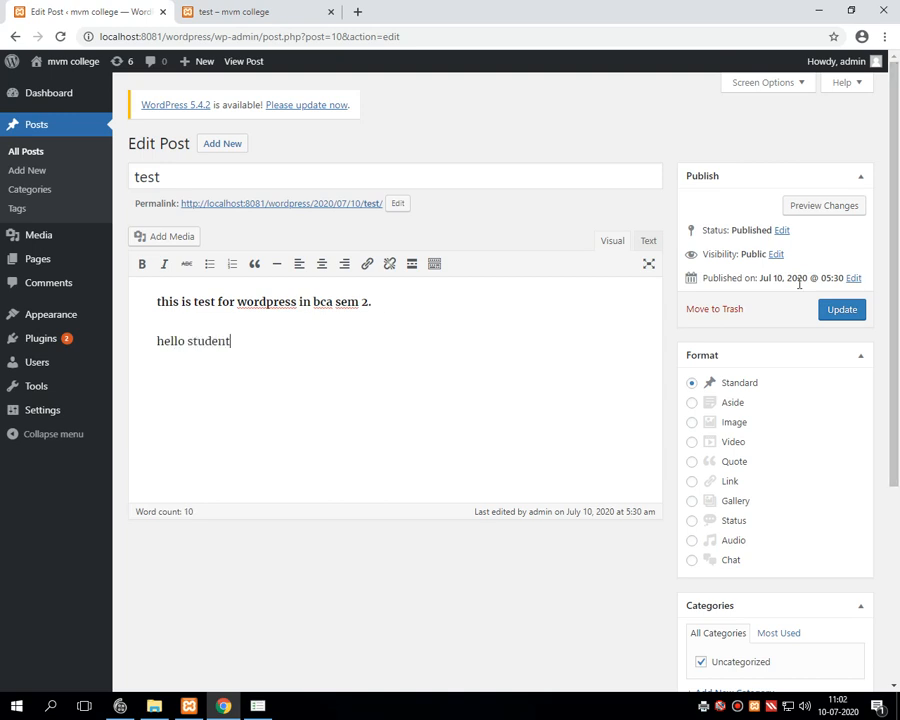
pyautogui.click(845, 312)
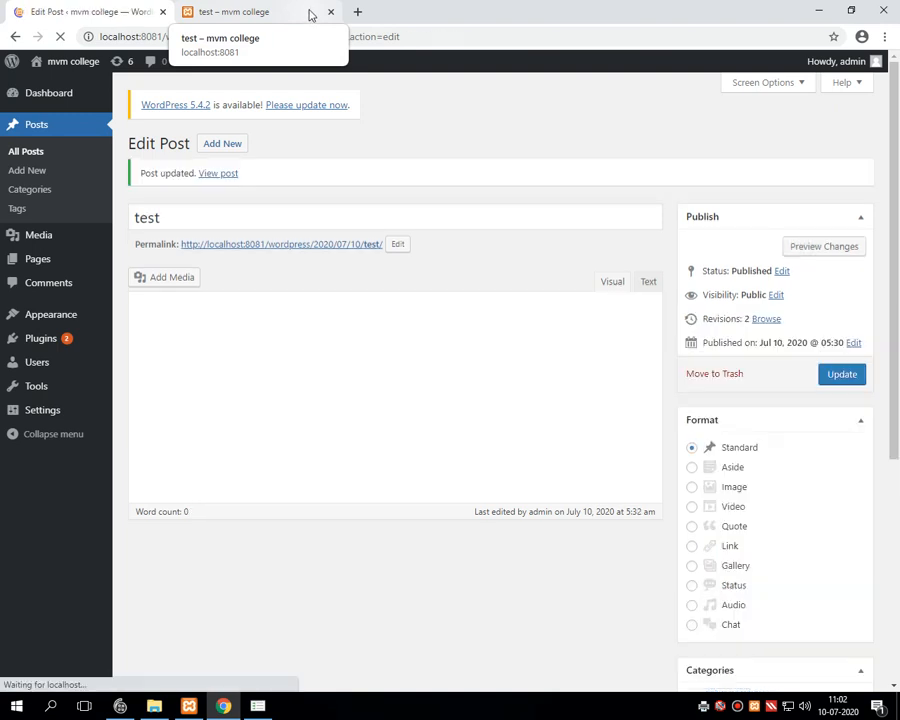
# Step: Reload the published post in its browser tab and check both body paragraphs
pyautogui.click(309, 14)
pyautogui.press('F5')
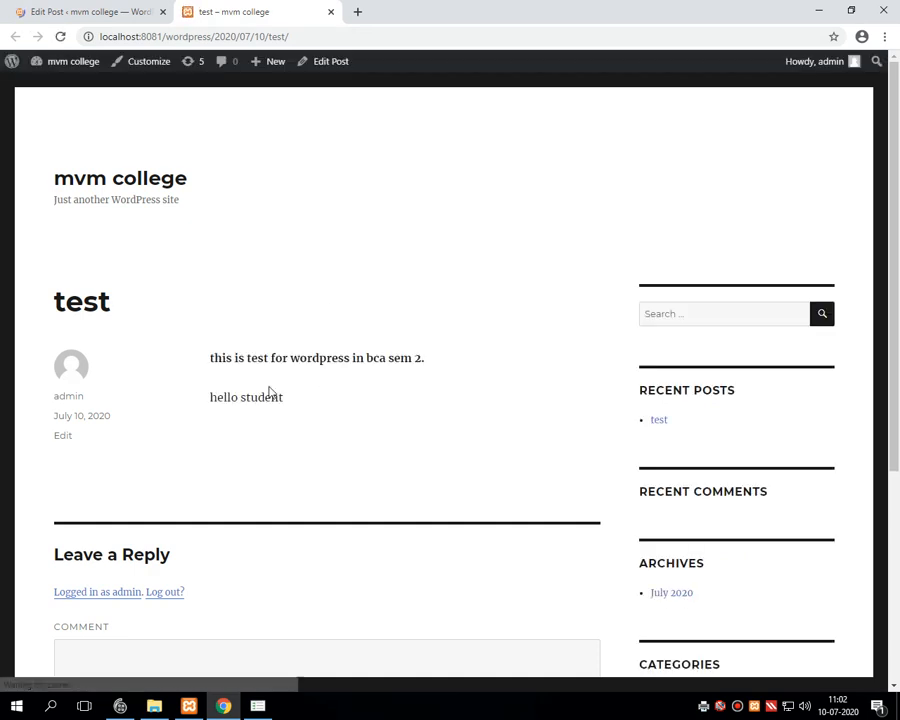
pyautogui.moveTo(211, 400); pyautogui.dragTo(289, 407)
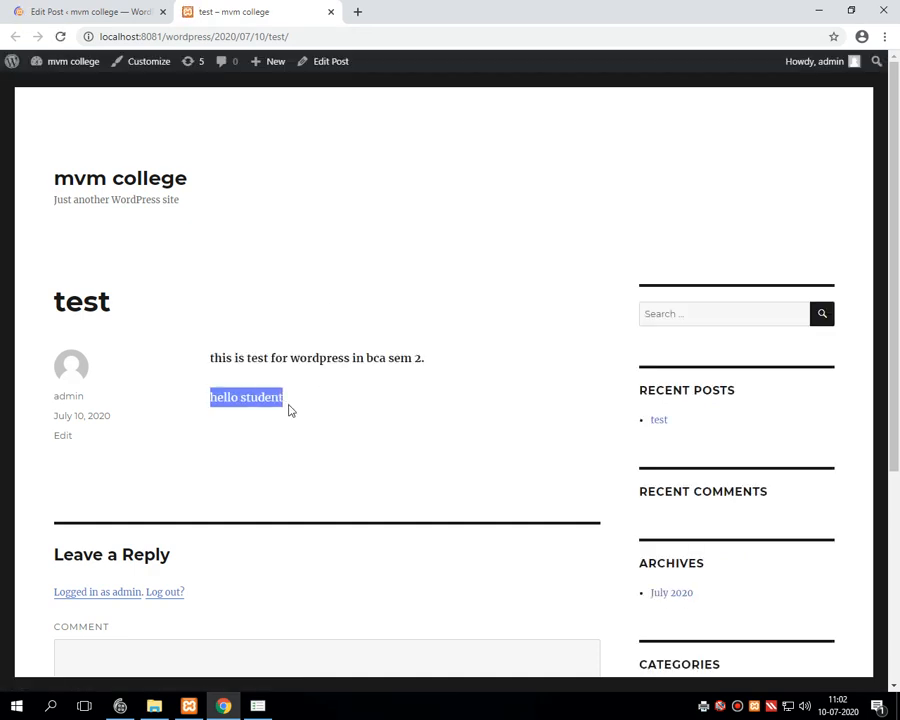
pyautogui.moveTo(212, 359); pyautogui.dragTo(444, 369)
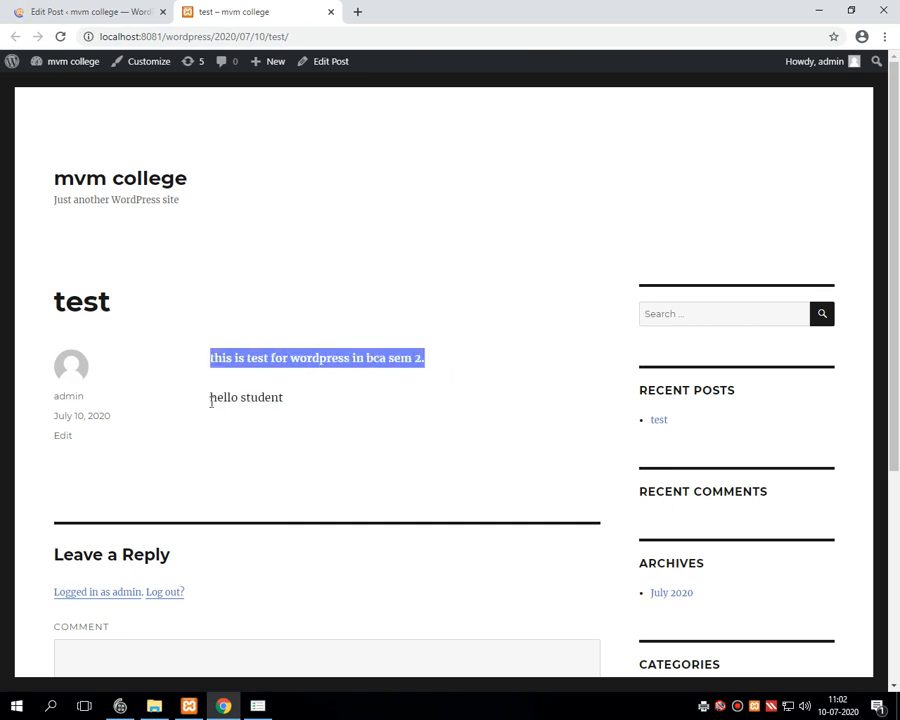
# Step: Extend the text highlight over the "hello student" paragraph on the published page, and clear the selection
pyautogui.keyDown('shift'); pyautogui.moveTo(211, 406); pyautogui.dragTo(290, 406); pyautogui.keyUp('shift')
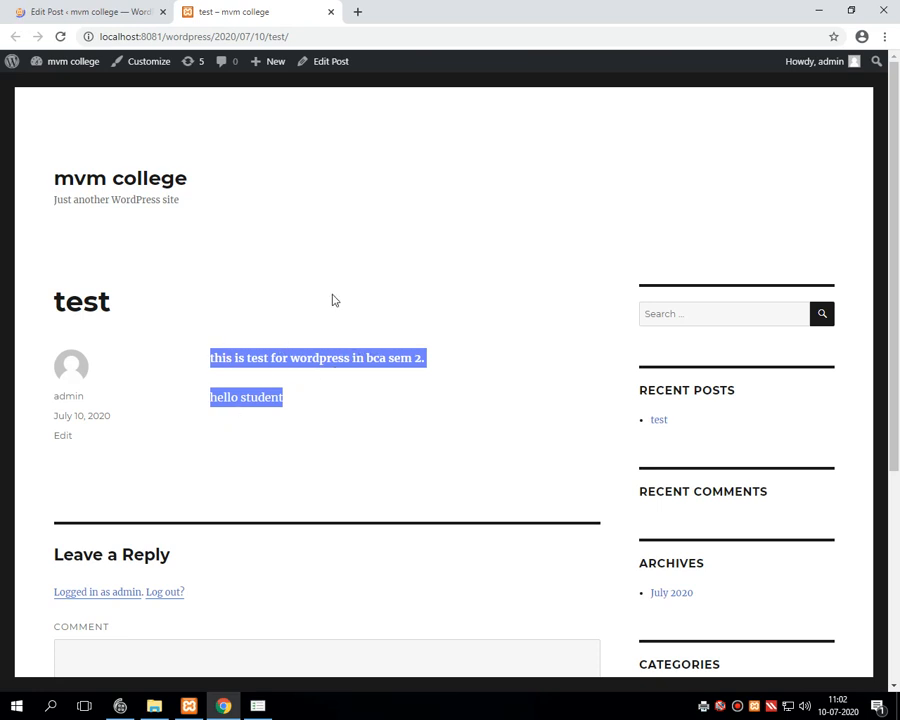
pyautogui.click(327, 374)
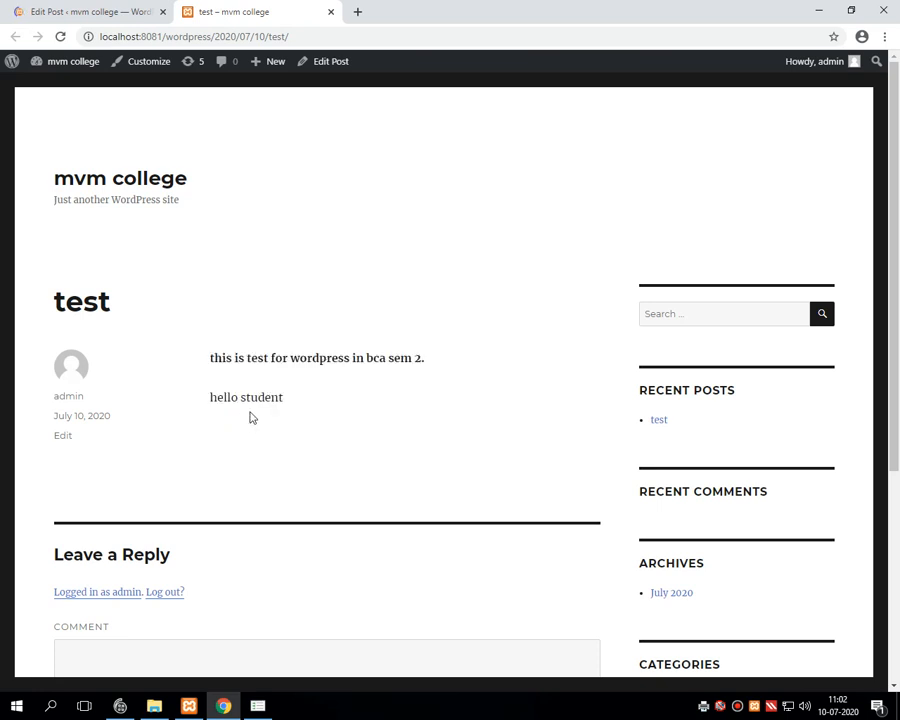
# Step: Return to the admin tab, move the "test" post to the trash from the list of all posts, and reload the list
pyautogui.click(116, 11)
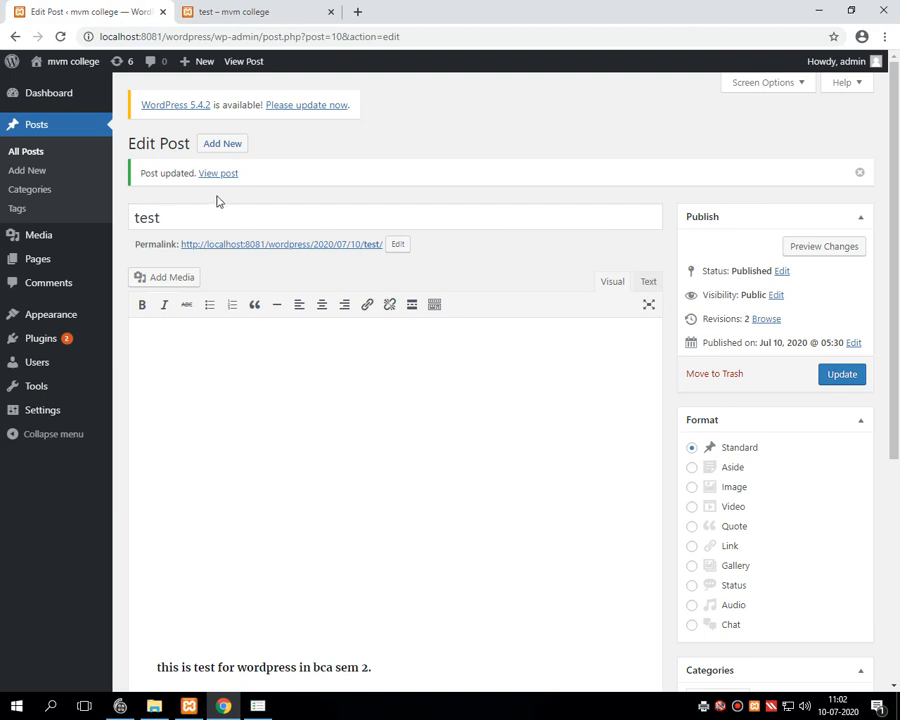
pyautogui.click(44, 134)
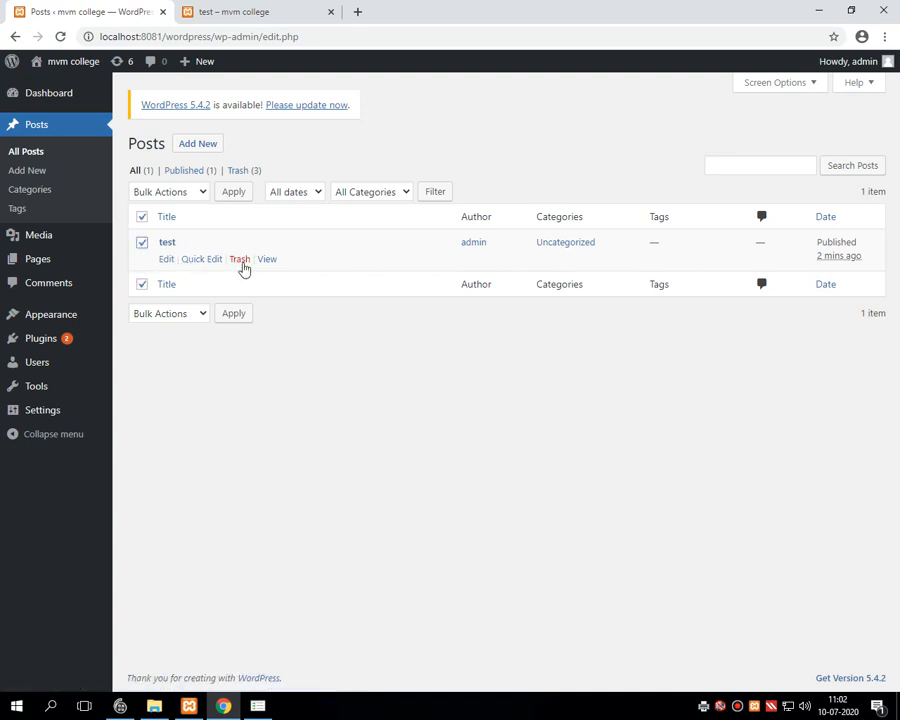
pyautogui.click(243, 261)
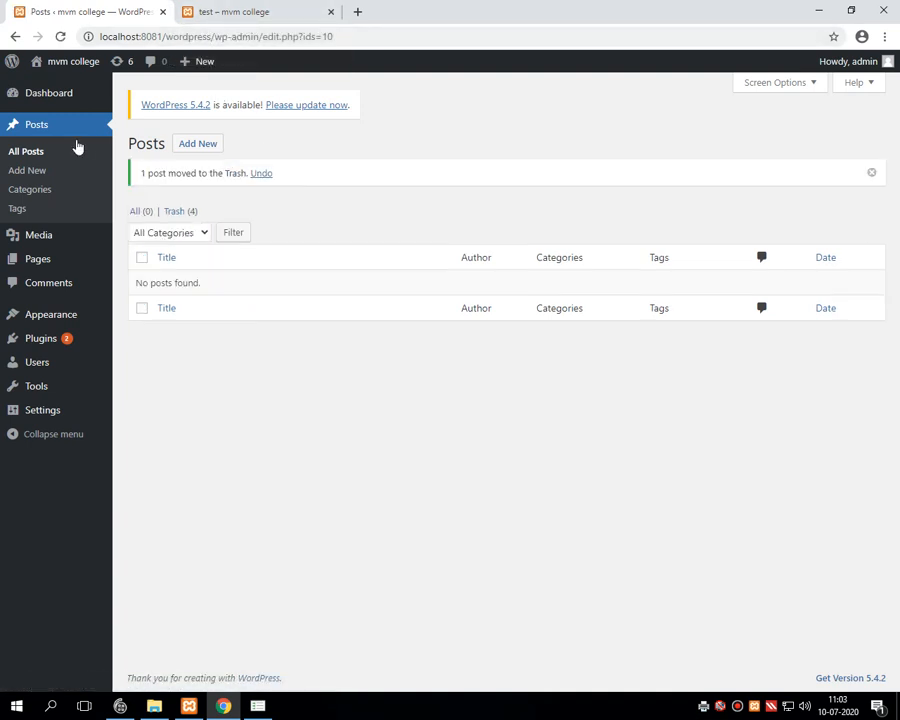
pyautogui.click(44, 127)
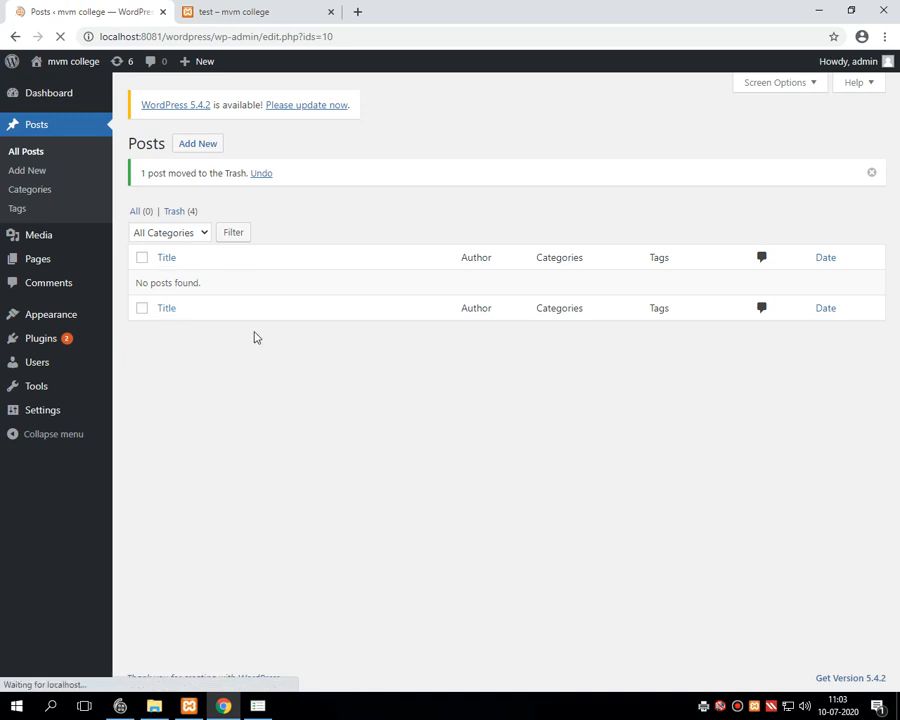
# Step: Reload the trashed post's page in its browser tab, check its heading, and close that tab from the admin side
pyautogui.click(227, 13)
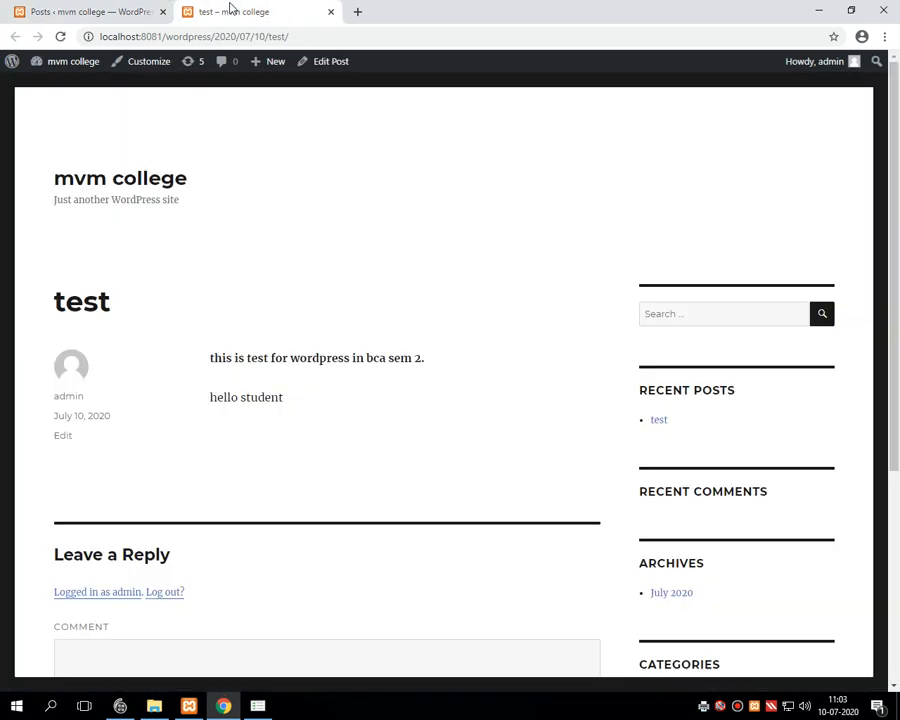
pyautogui.press('F5')
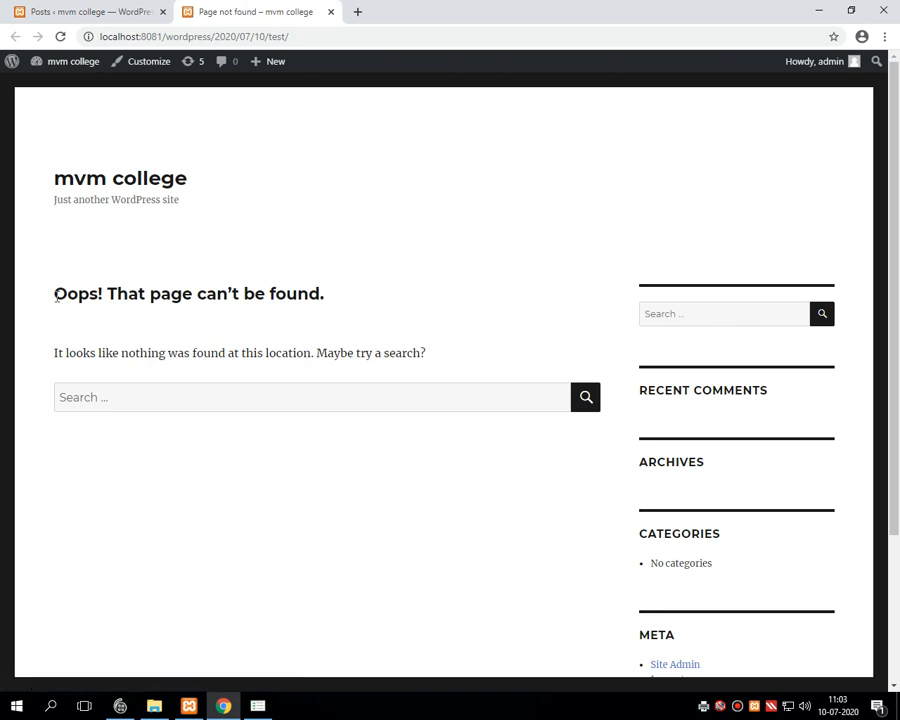
pyautogui.moveTo(58, 294); pyautogui.dragTo(336, 296)
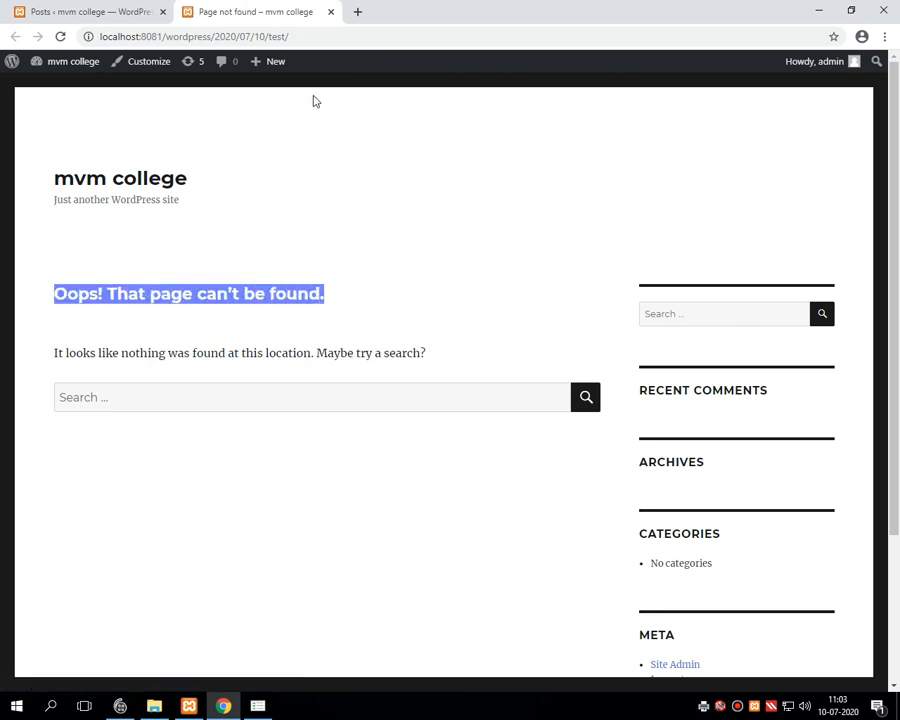
pyautogui.click(122, 10)
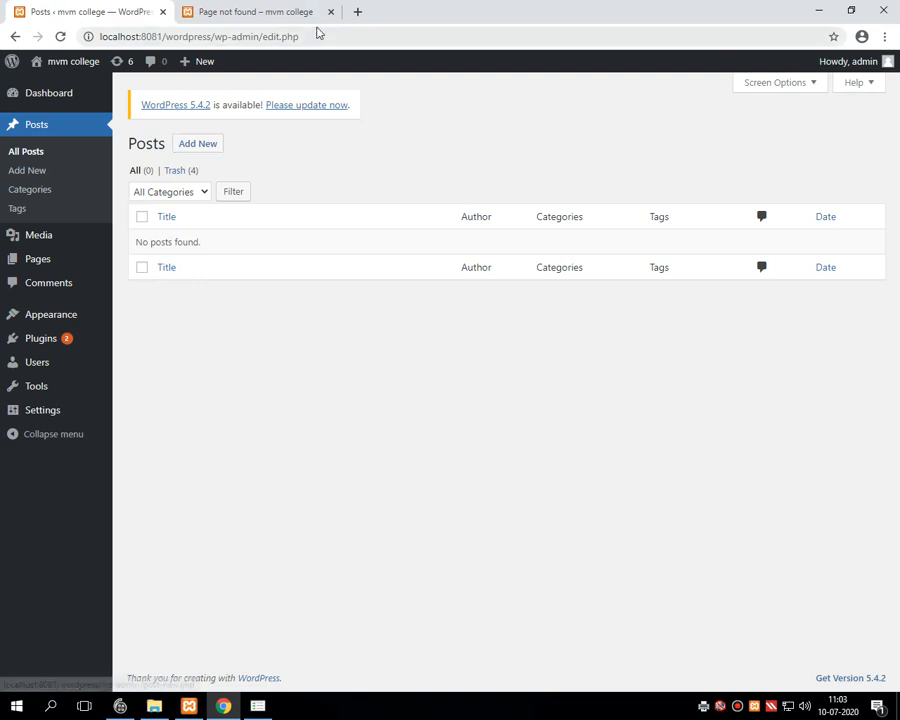
pyautogui.click(330, 11)
# Step: Add a new post titled "test" with the body text "this is test" and publish it
pyautogui.click(216, 144)
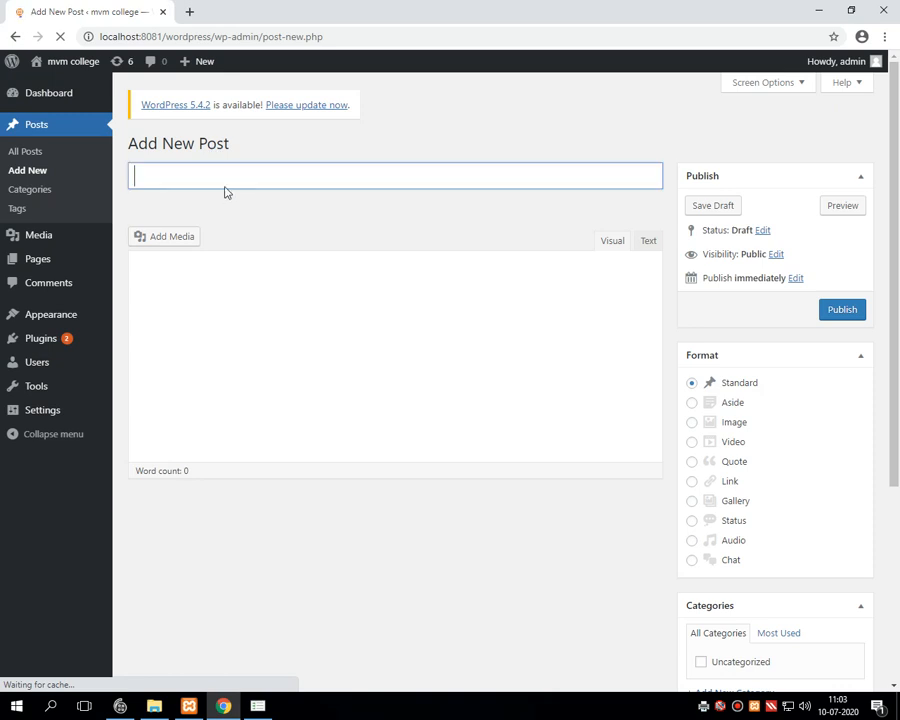
pyautogui.write('test')
pyautogui.click(217, 316)
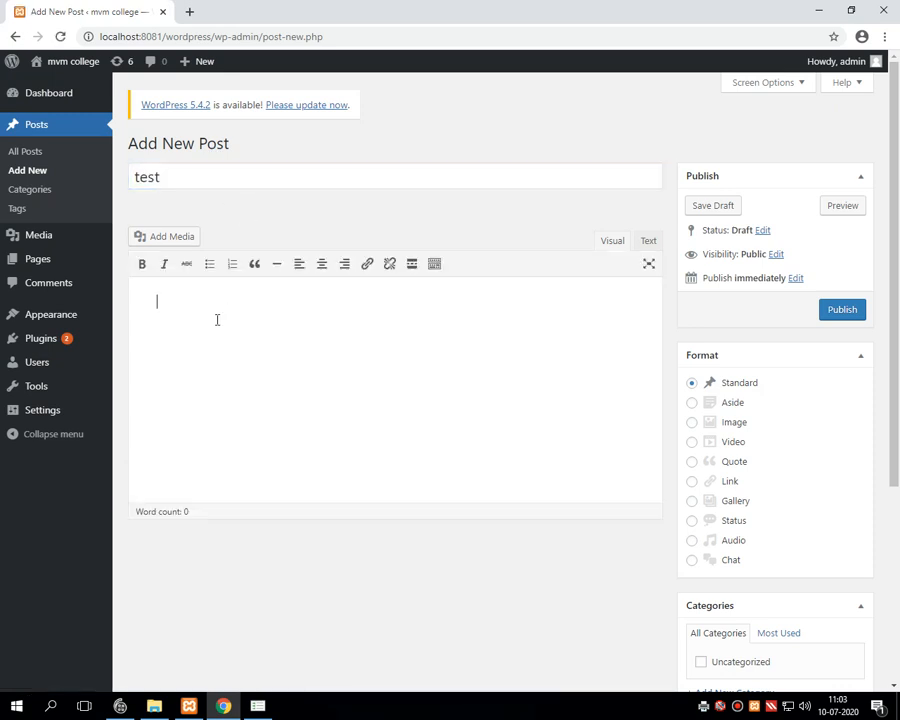
pyautogui.write('this is test')
pyautogui.click(857, 316)
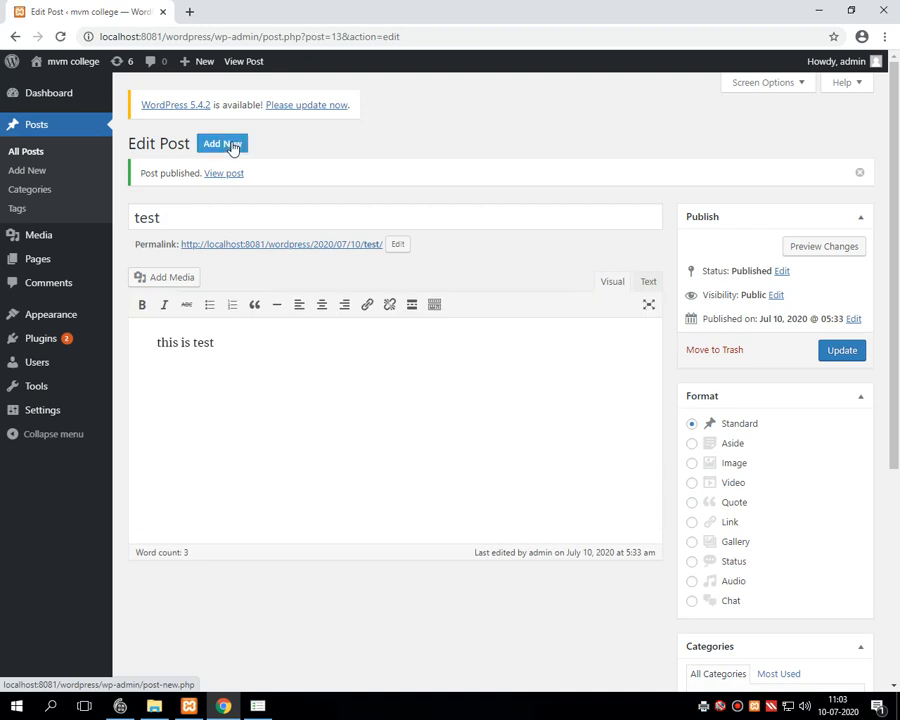
# Step: Add another post titled "test1" with the body text "this is test1" and publish it
pyautogui.click(231, 145)
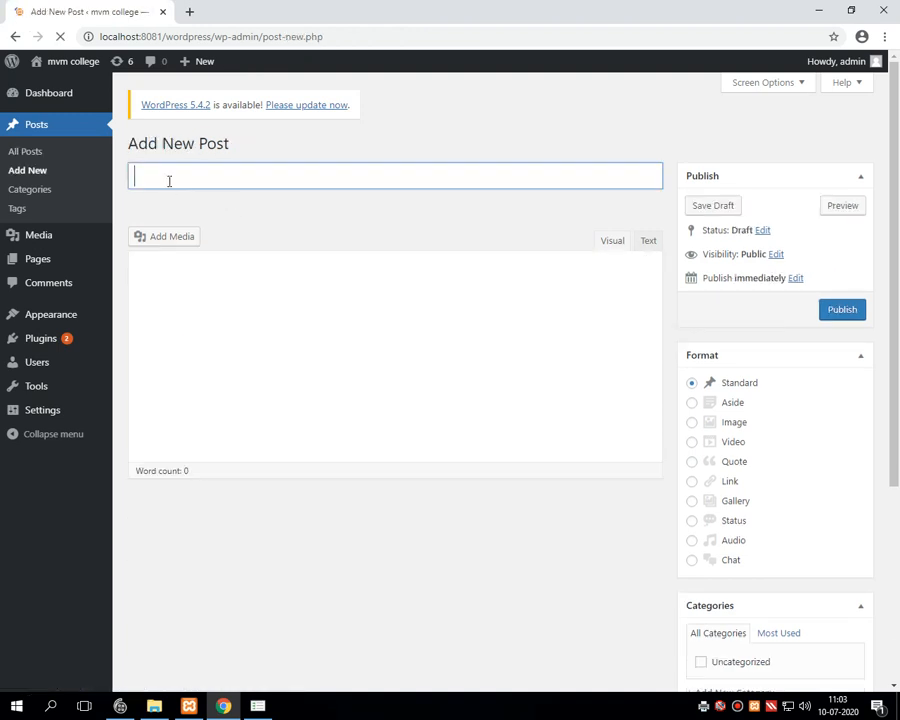
pyautogui.write('test1')
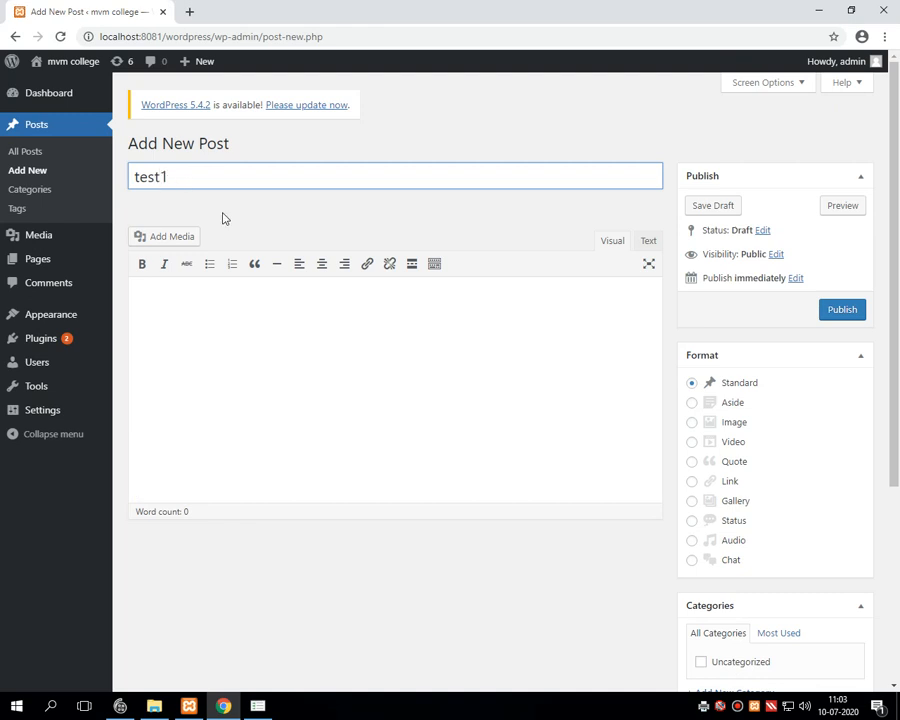
pyautogui.click(224, 310)
pyautogui.write('this is test1')
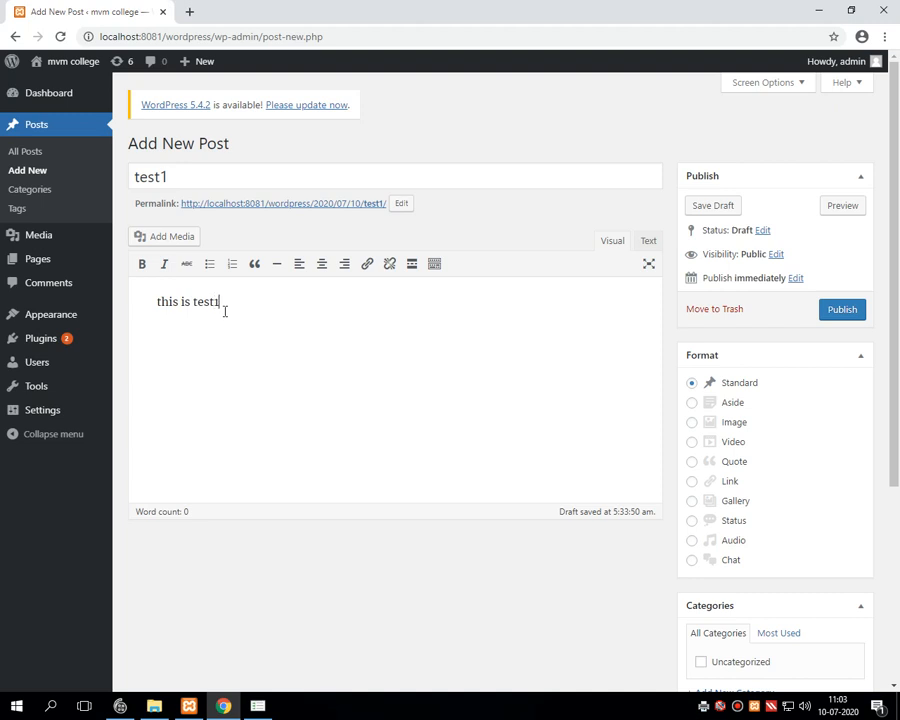
pyautogui.click(845, 312)
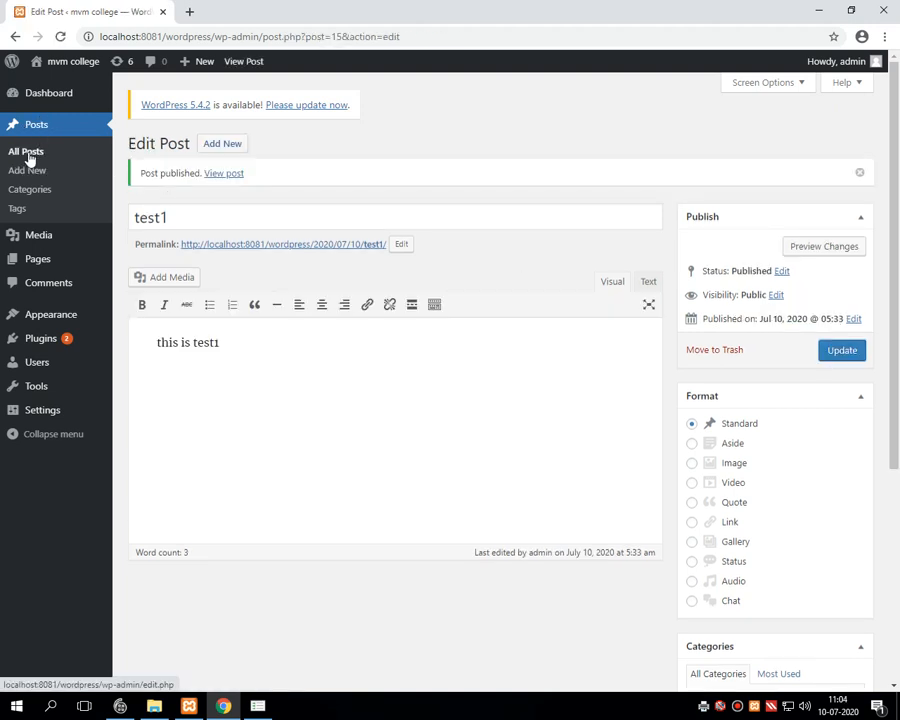
# Step: Open the list of all posts and examine the publication status and date of the "test1" post
pyautogui.click(27, 152)
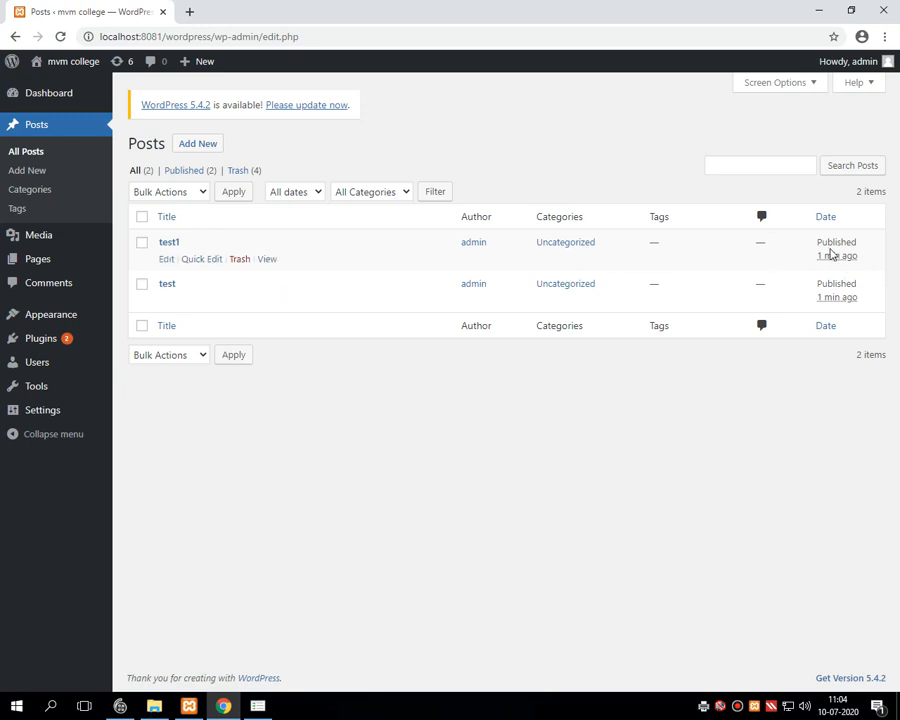
pyautogui.moveTo(816, 242); pyautogui.dragTo(860, 242)
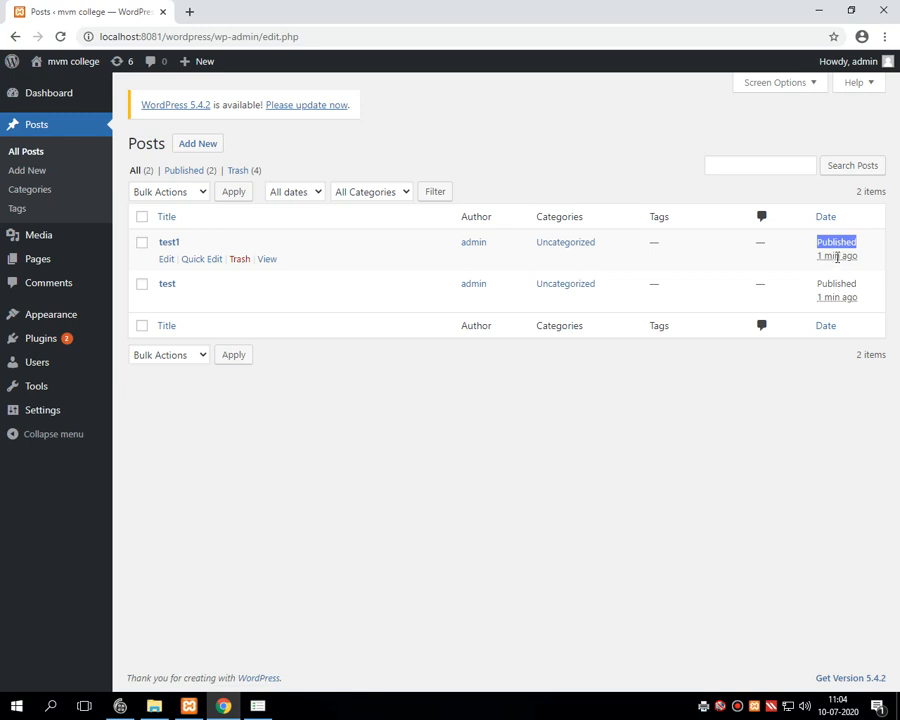
pyautogui.moveTo(837, 257)
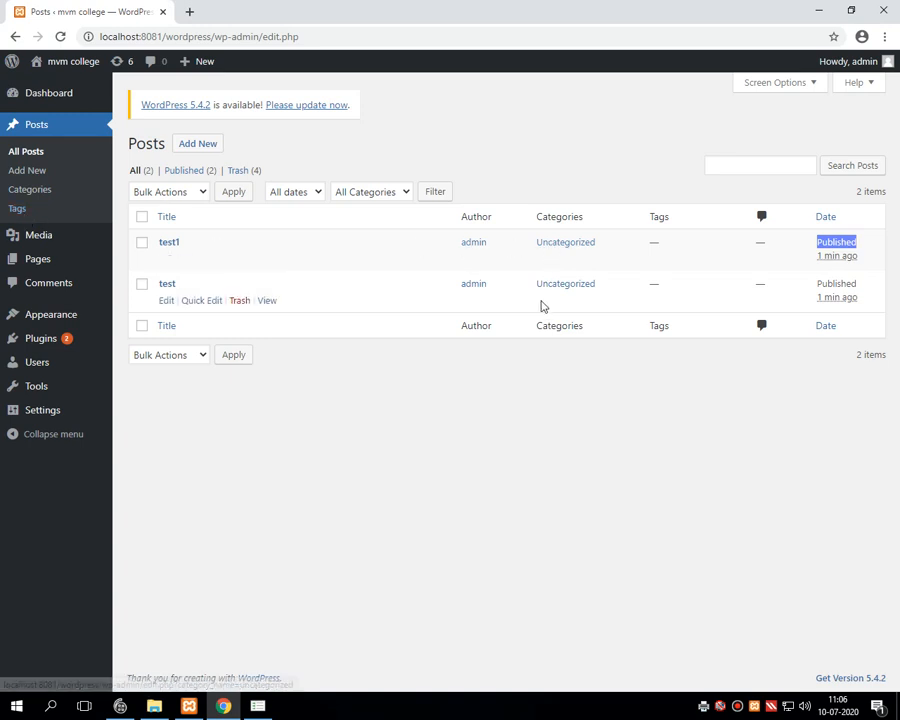
pyautogui.click(738, 707)
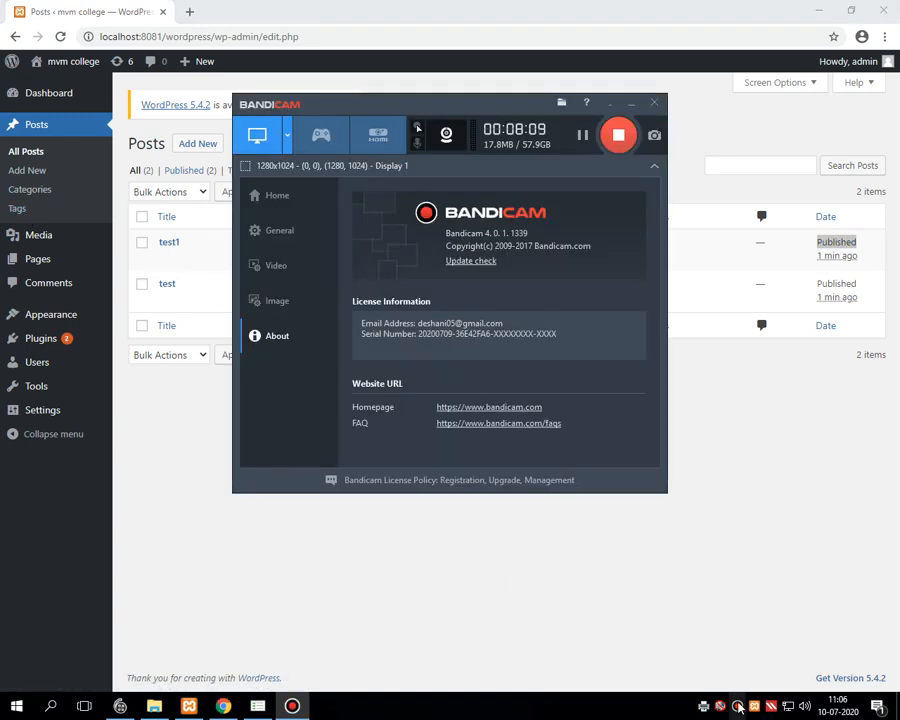